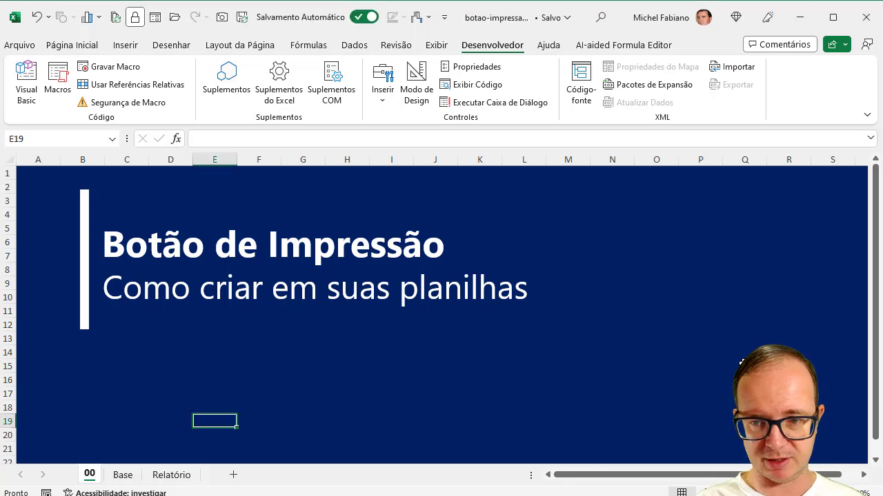
Step: Look over the Base data sheet, then switch to the Relatório monthly report for JAN
click(604, 208)
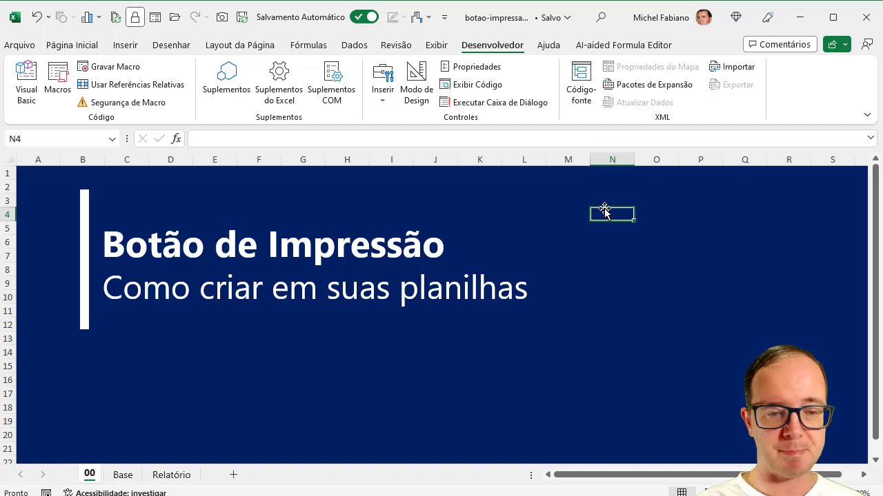
click(122, 476)
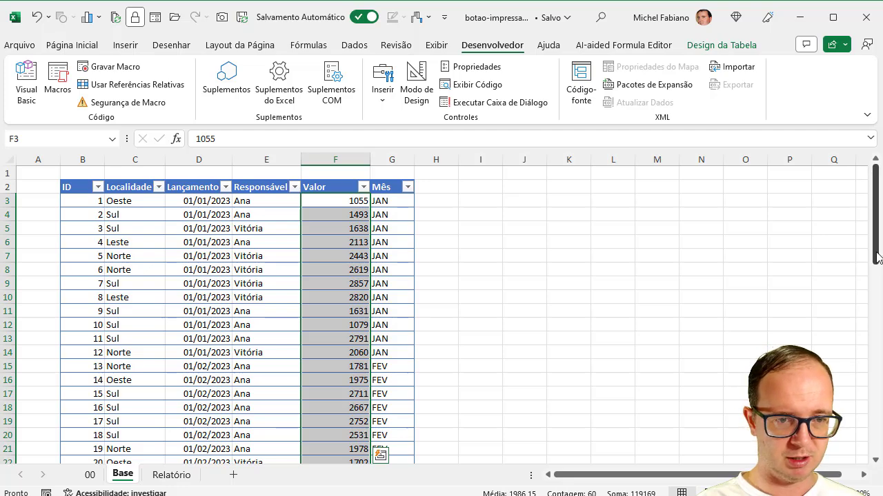
mouse_move(876, 258)
mouse_down()
mouse_move(879, 467)
mouse_move(871, 248)
mouse_up()
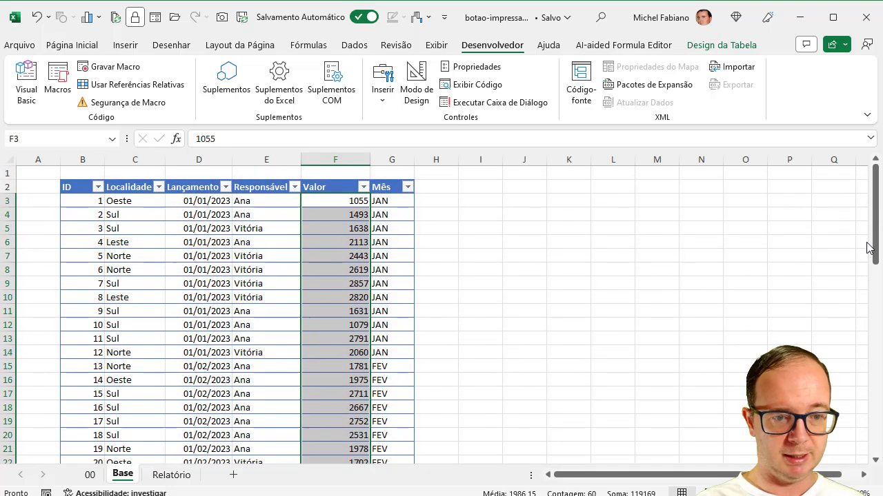
click(187, 477)
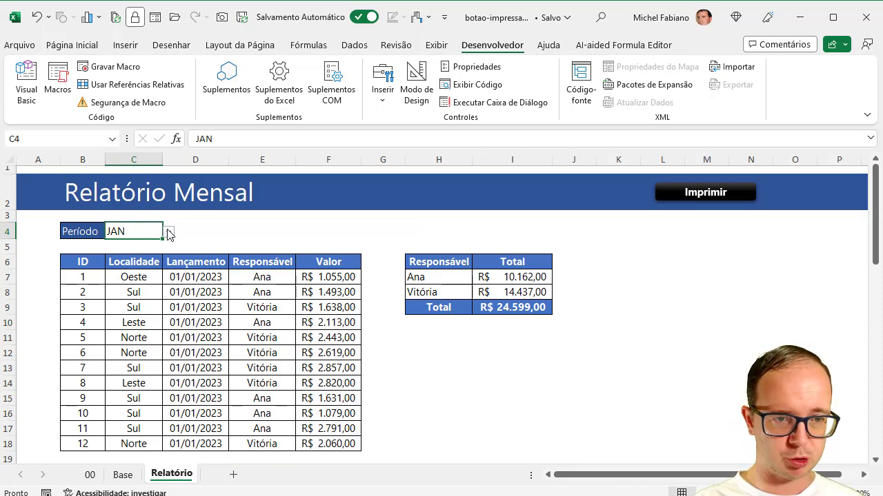
Step: Collapse the ribbon and switch the C4 report period to FEV, then MAR
click(68, 46)
double_click(68, 47)
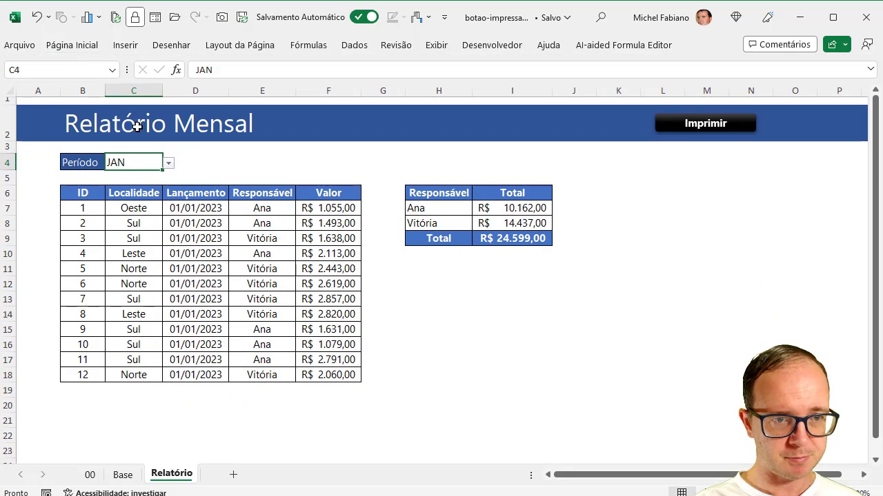
click(169, 164)
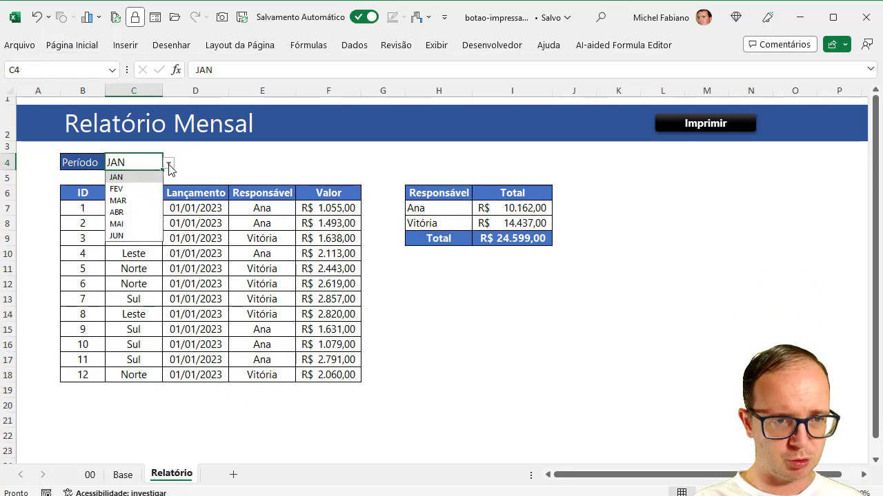
click(135, 189)
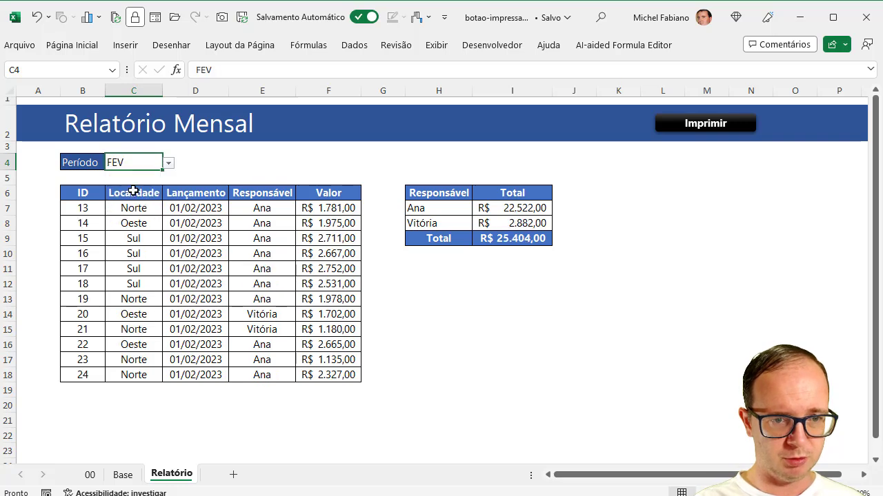
click(168, 165)
click(134, 200)
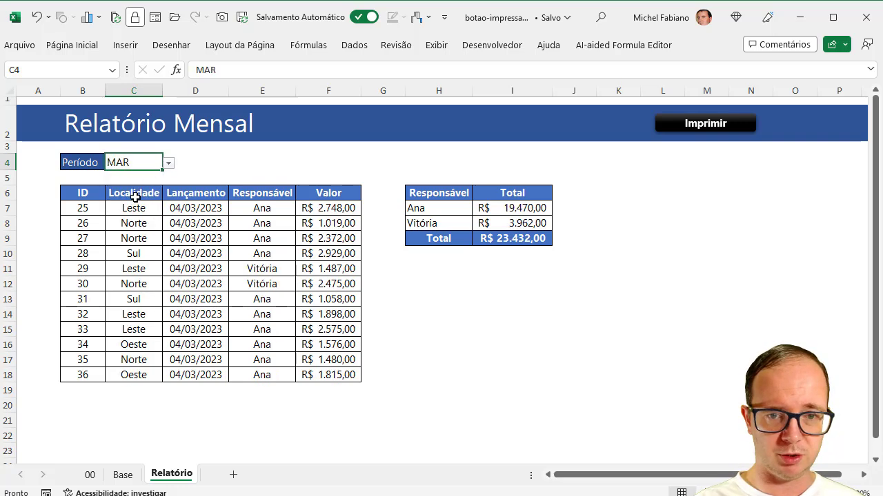
Step: Set the period to ABR and test the Imprimir button, cancelling the PDF save
click(168, 164)
click(131, 213)
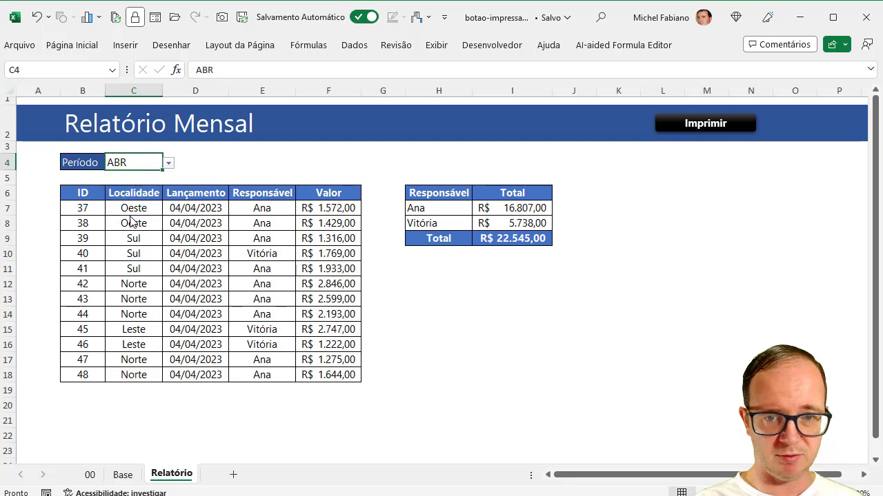
click(720, 133)
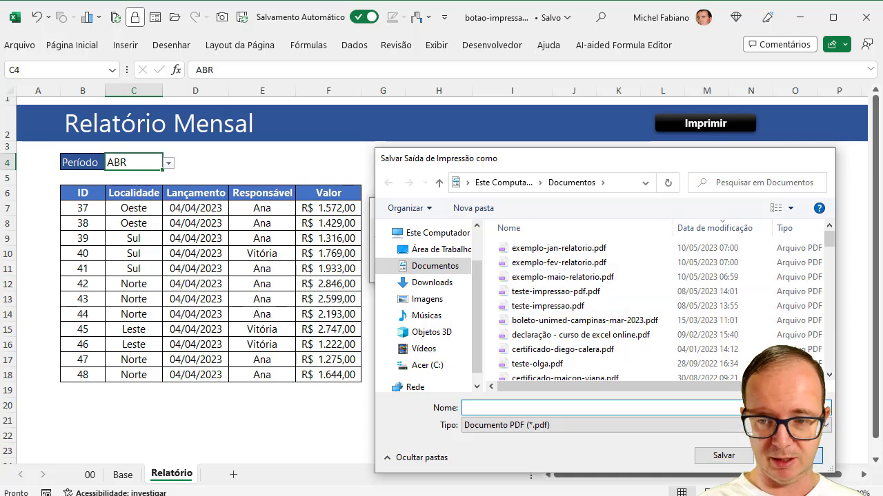
key(Escape)
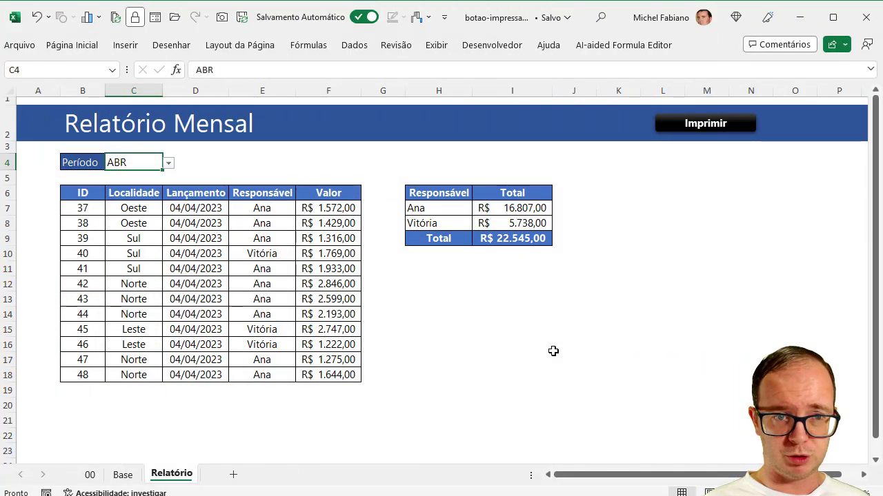
Step: Set the C4 report period back to JAN
click(168, 163)
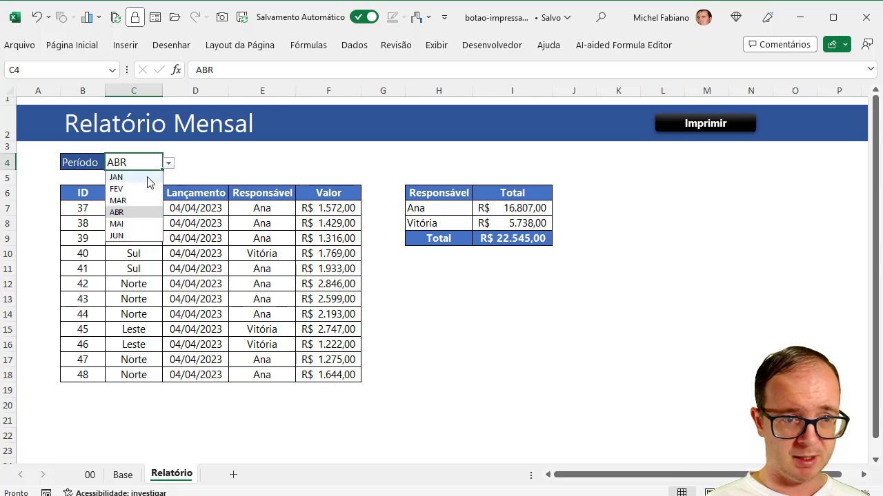
click(131, 189)
click(164, 167)
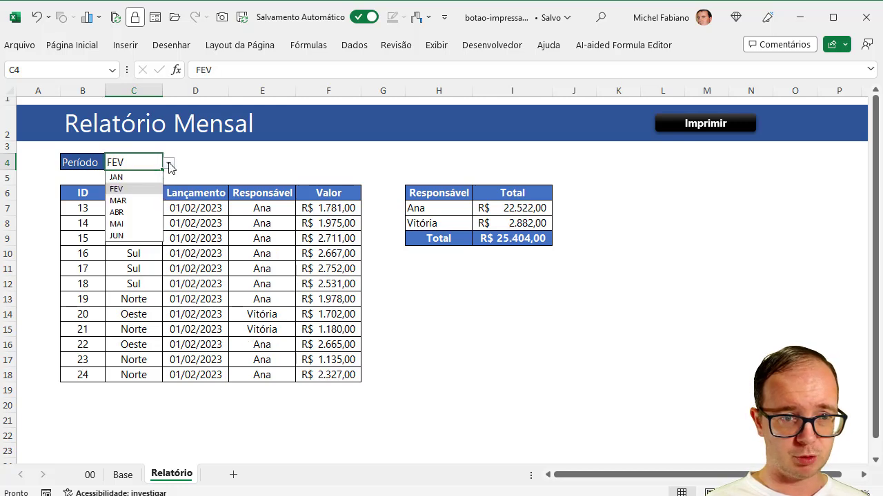
click(155, 178)
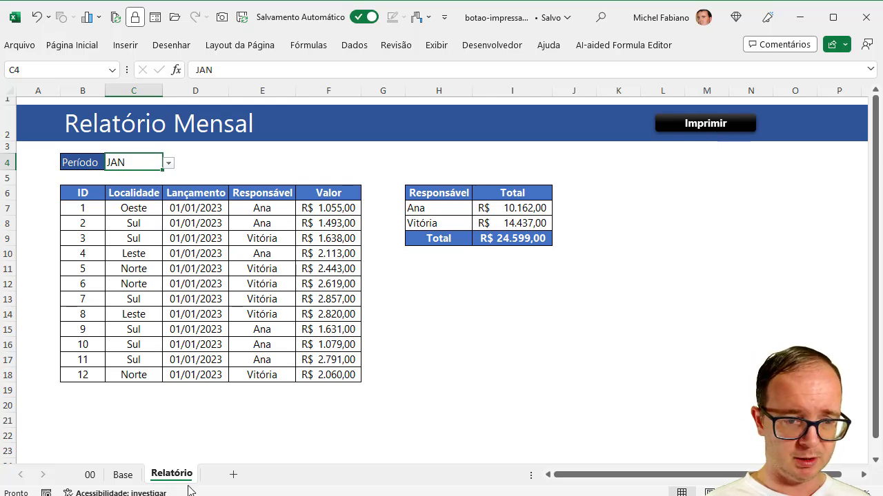
Step: Duplicate the Relatório sheet and cut the Imprimir button from the copy
drag(186, 475, 216, 477)
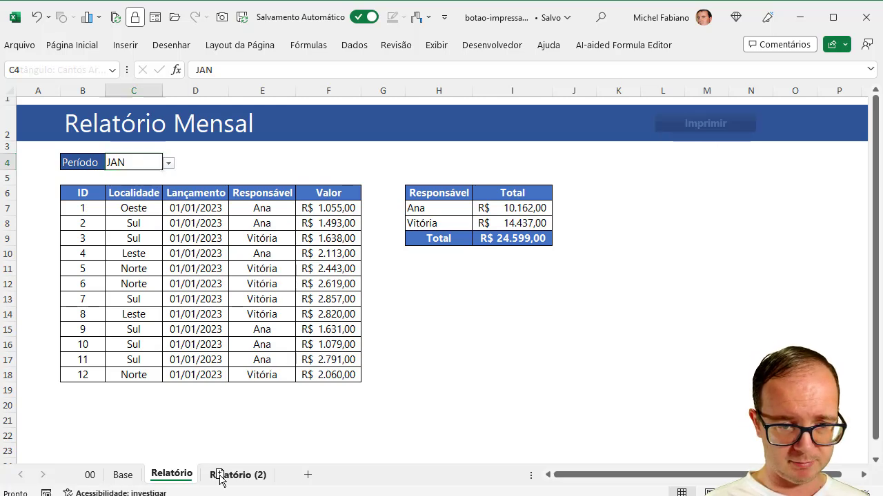
right_click(740, 123)
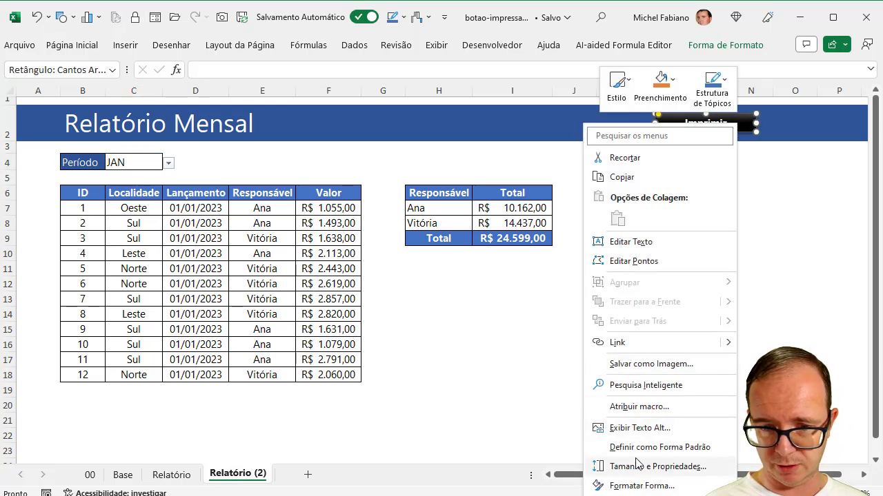
click(635, 158)
click(635, 162)
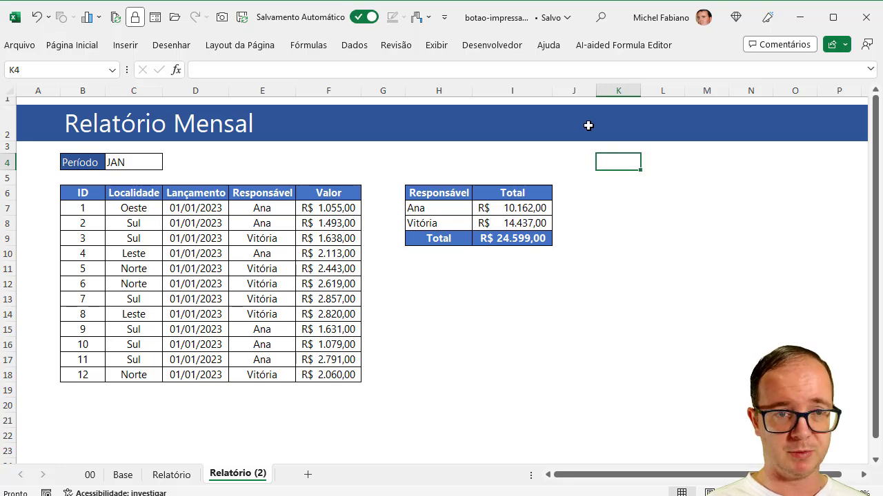
Step: In print settings, keep Microsoft Print to PDF and Ajustar Planilha em Uma Página scaling
click(252, 46)
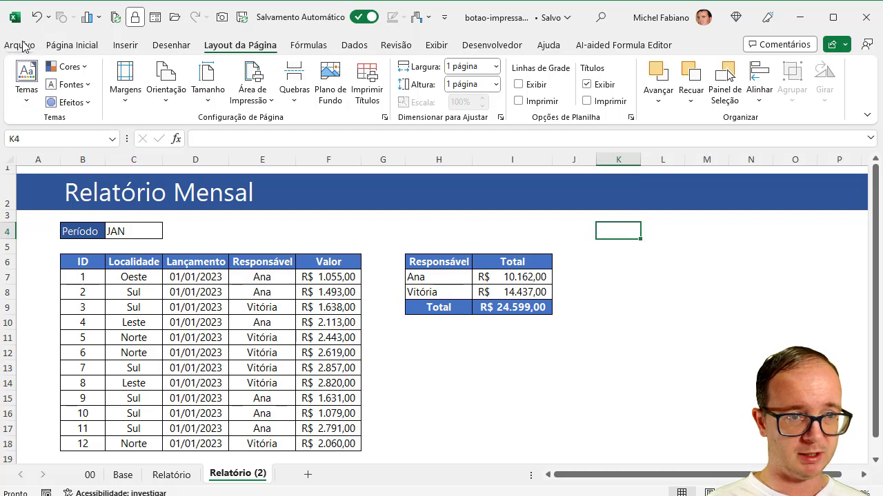
click(22, 45)
click(48, 241)
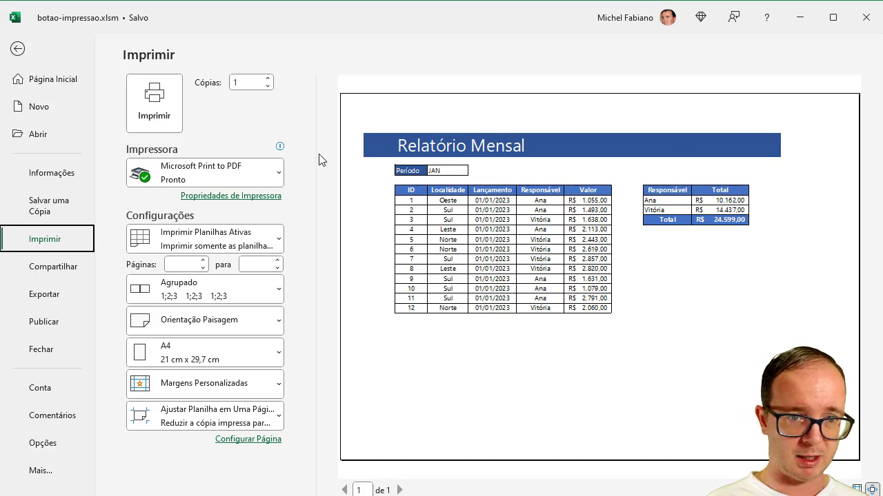
click(268, 178)
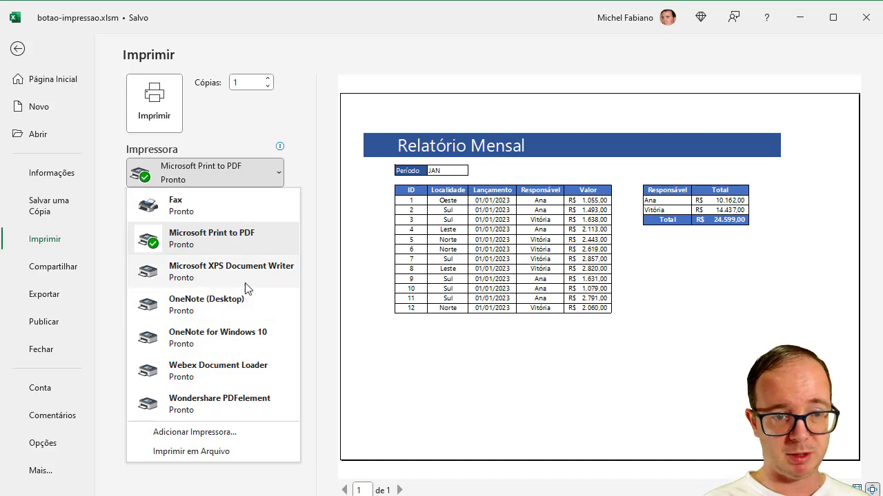
click(279, 173)
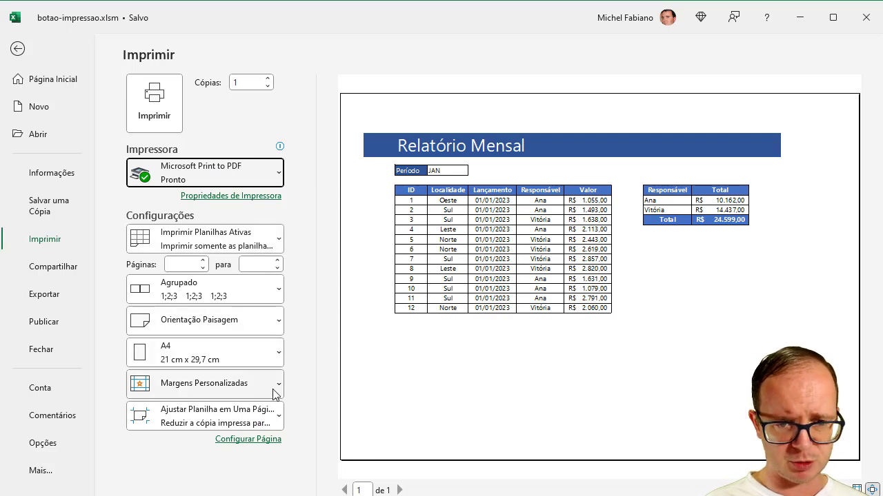
click(278, 424)
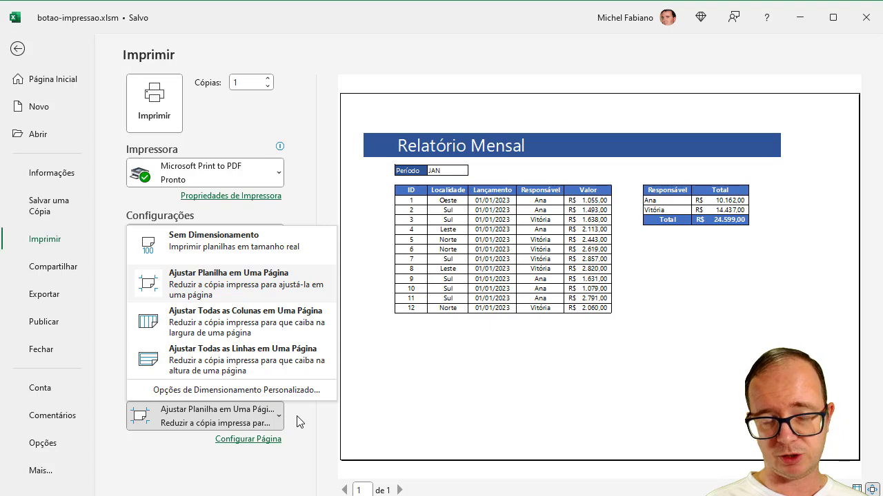
click(306, 423)
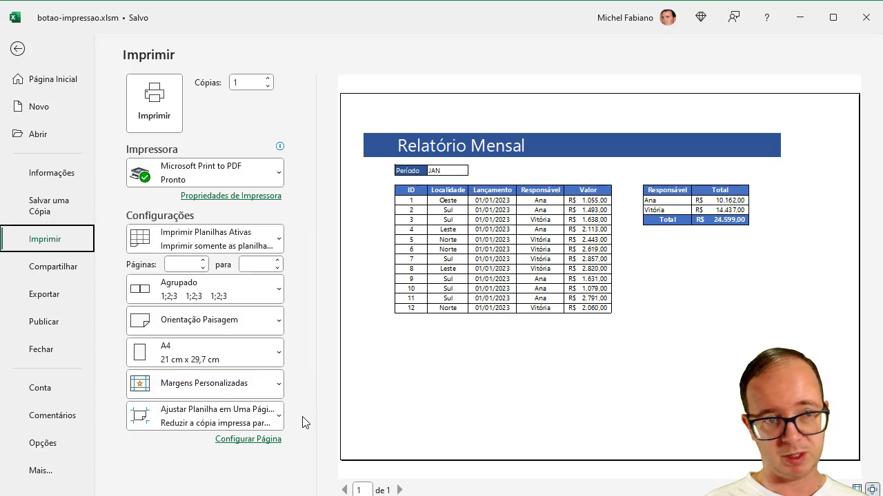
click(18, 48)
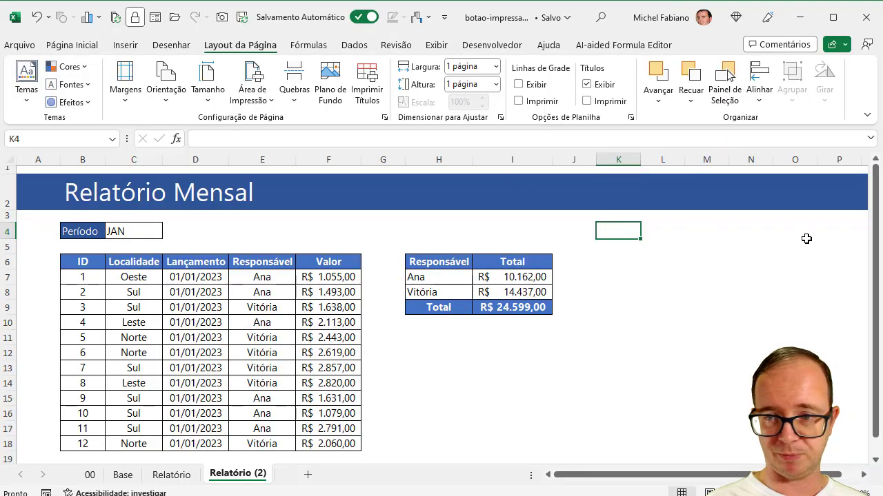
Step: Select A1 across to column J on Relatório (2) and define it as the print area
drag(876, 226, 879, 233)
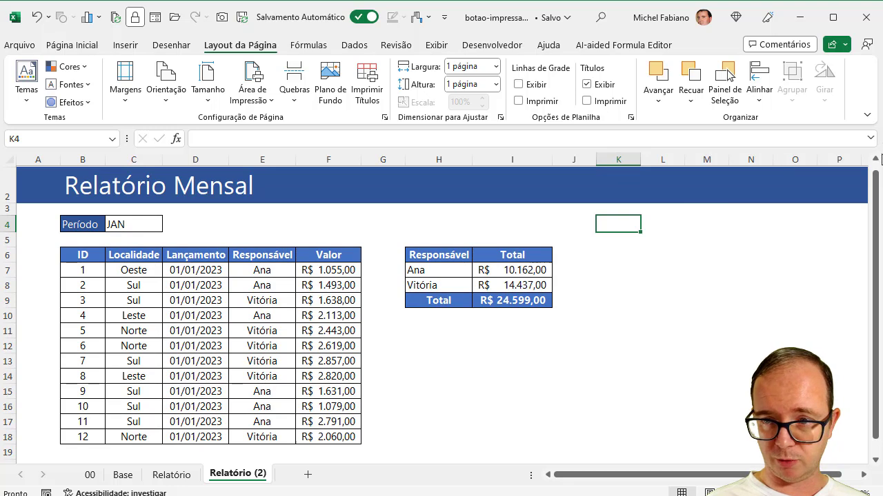
click(65, 185)
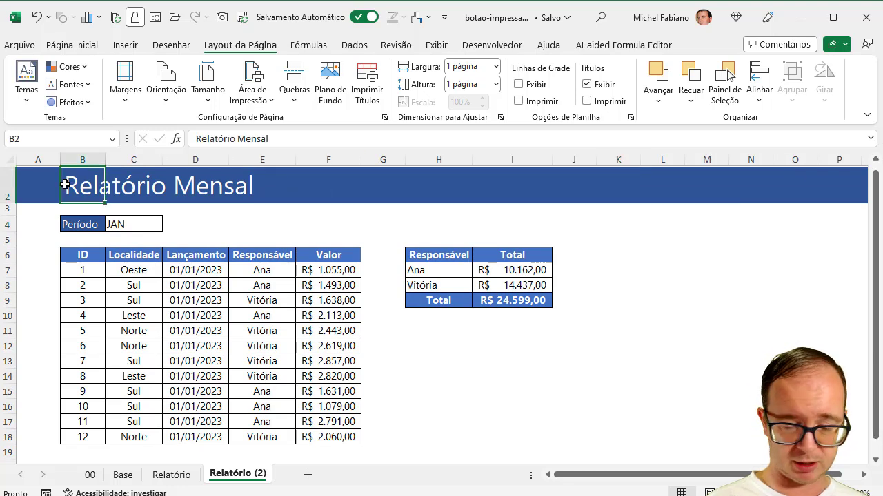
key(ctrl+Home)
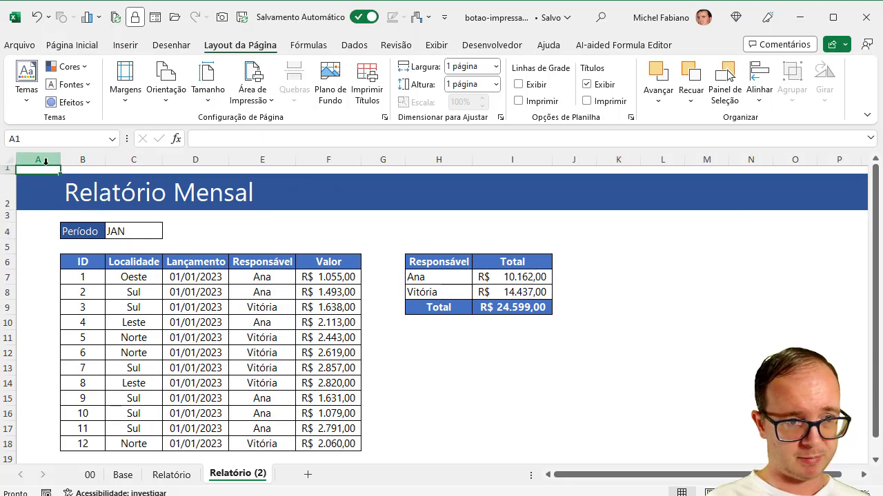
mouse_move(115, 171)
mouse_down()
mouse_move(588, 432)
mouse_move(575, 431)
mouse_move(575, 458)
mouse_up()
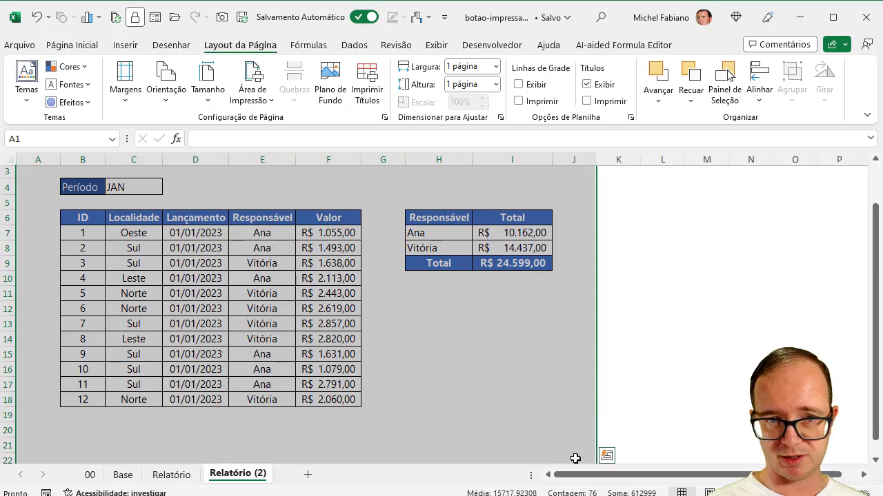
click(256, 99)
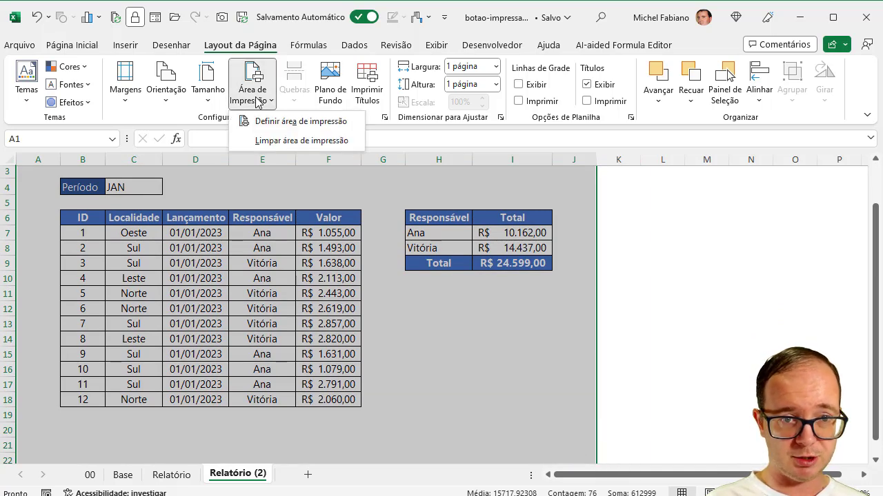
click(273, 124)
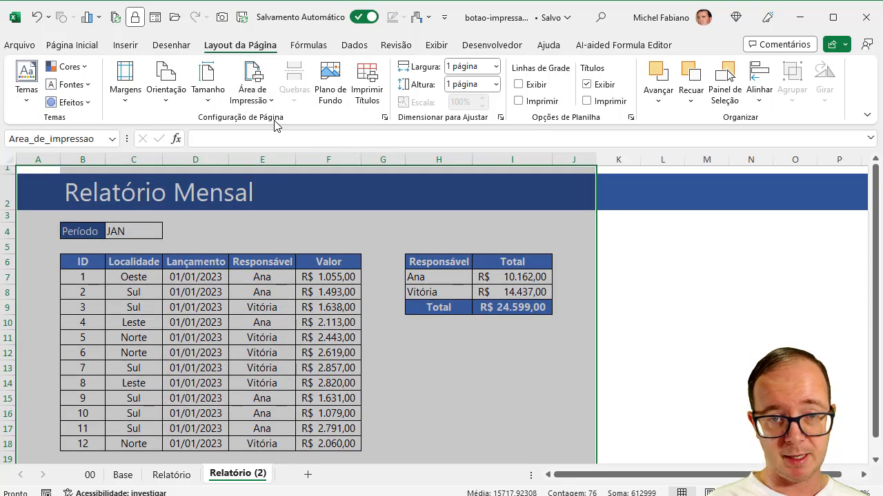
click(495, 67)
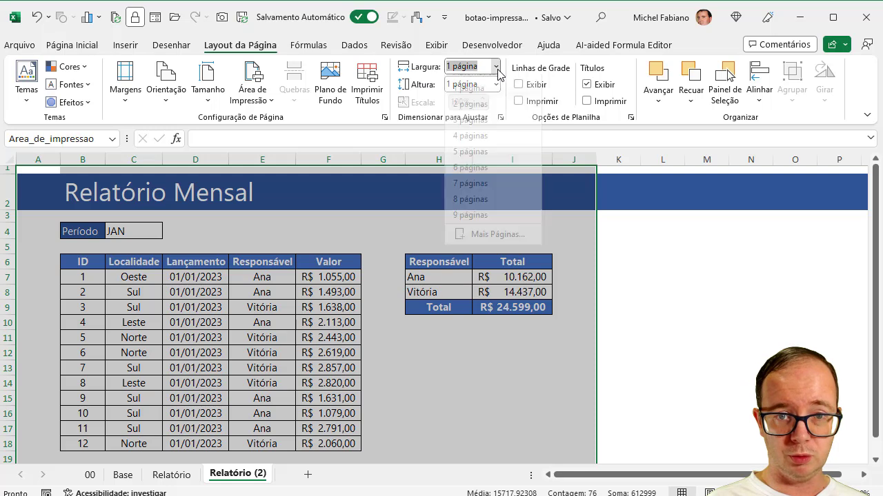
click(494, 108)
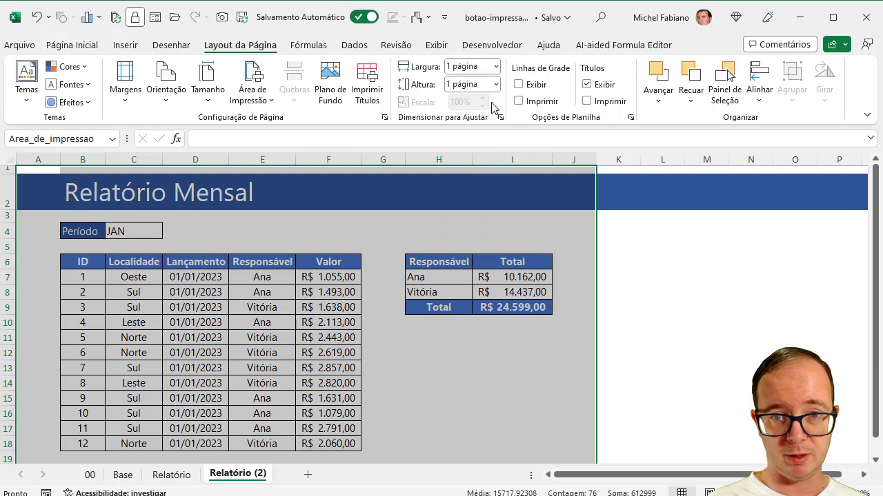
click(495, 85)
click(481, 118)
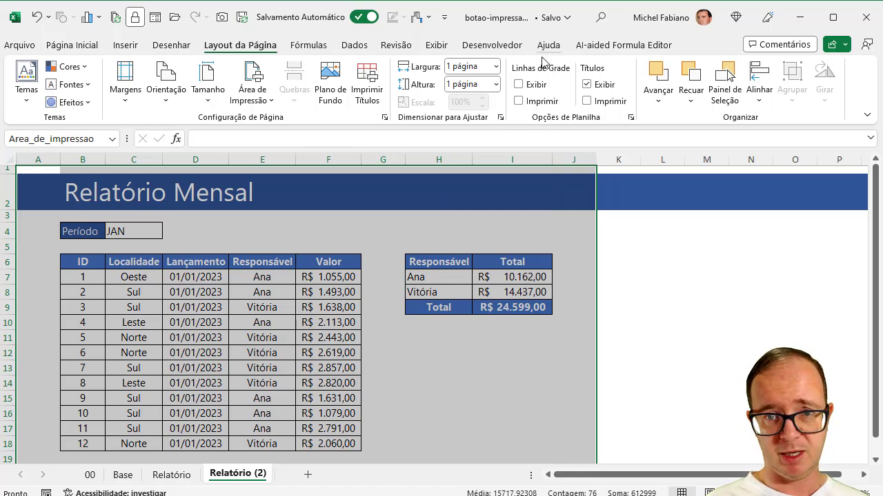
click(518, 84)
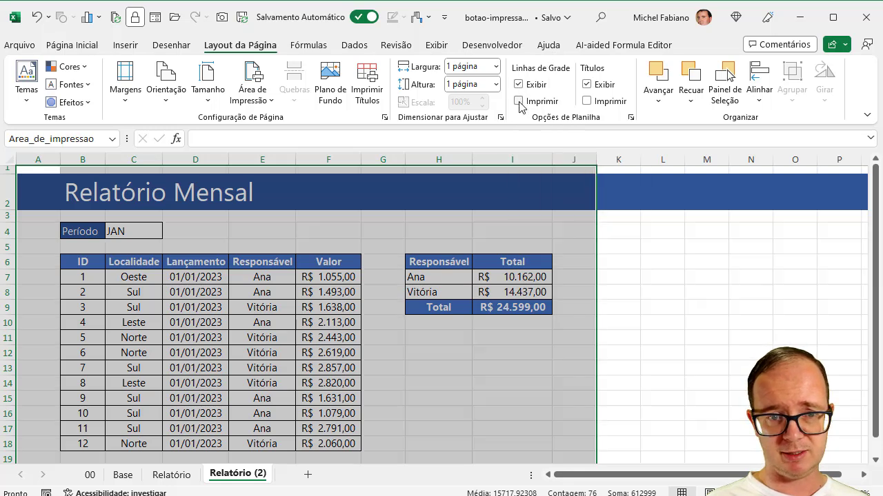
click(519, 102)
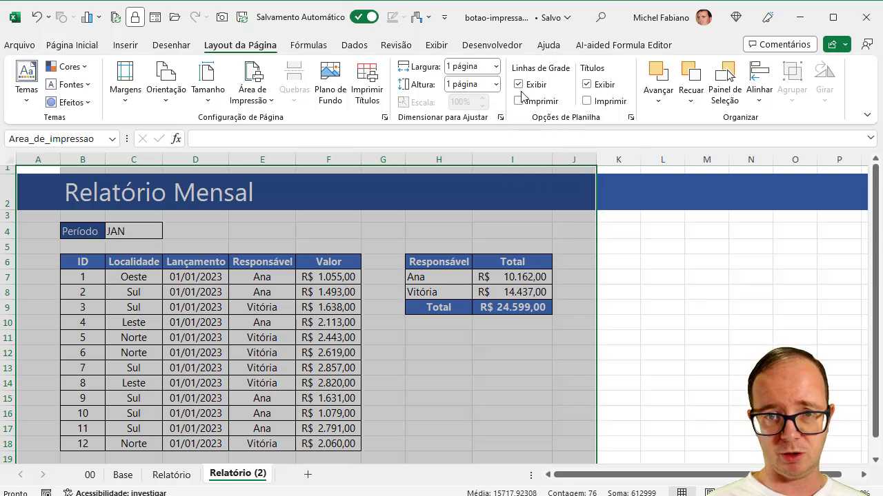
click(520, 85)
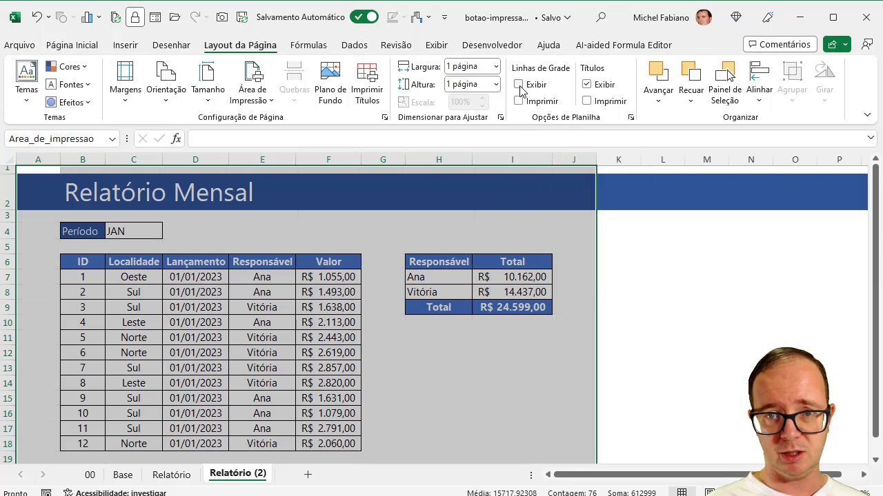
click(586, 85)
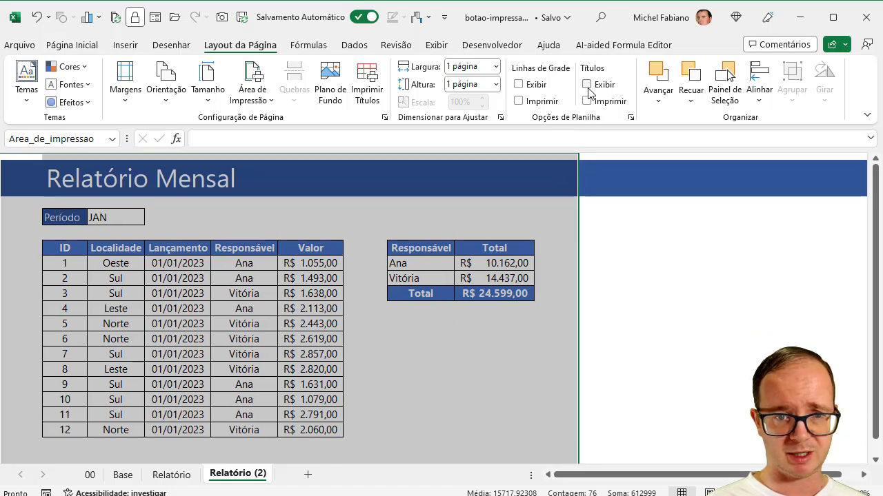
click(587, 84)
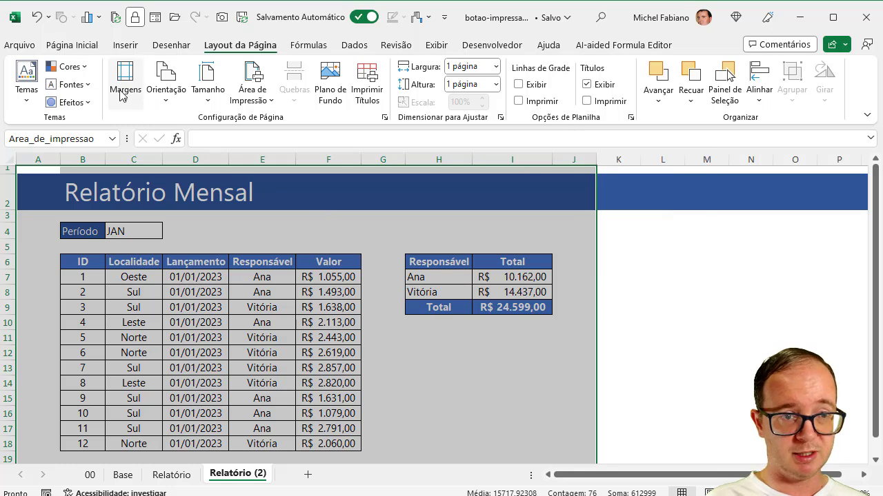
click(125, 89)
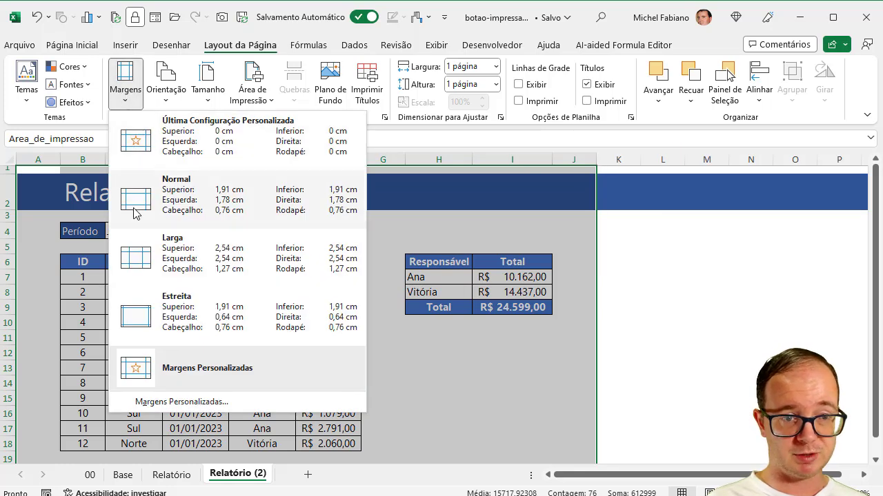
click(165, 402)
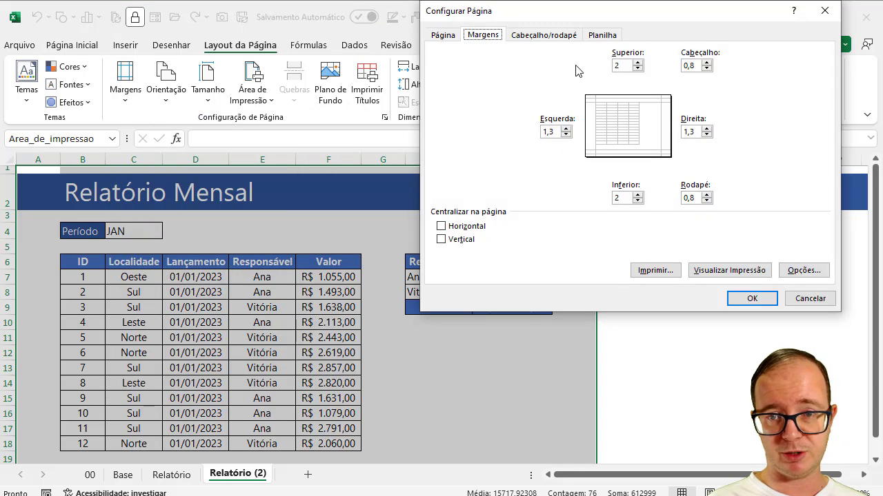
click(800, 303)
click(168, 101)
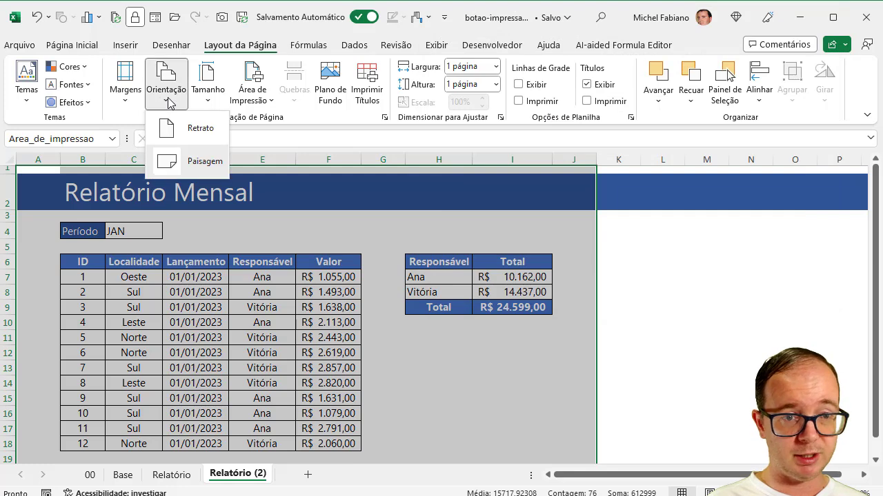
click(192, 170)
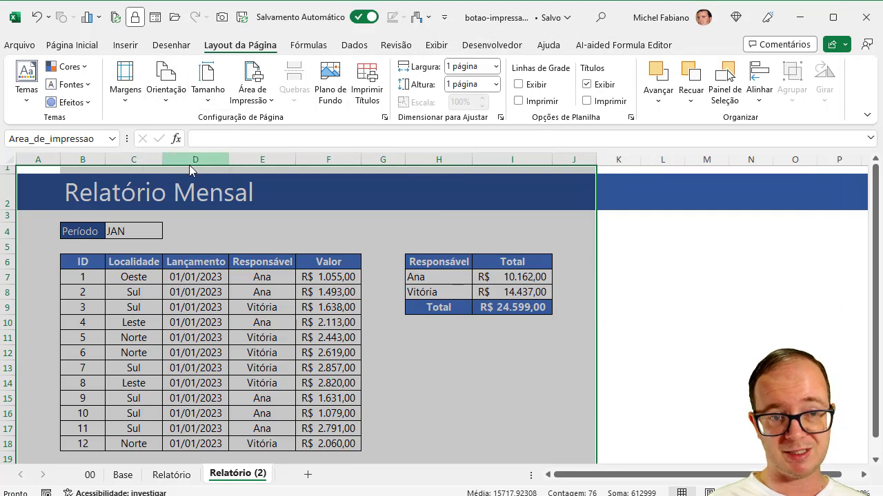
click(212, 104)
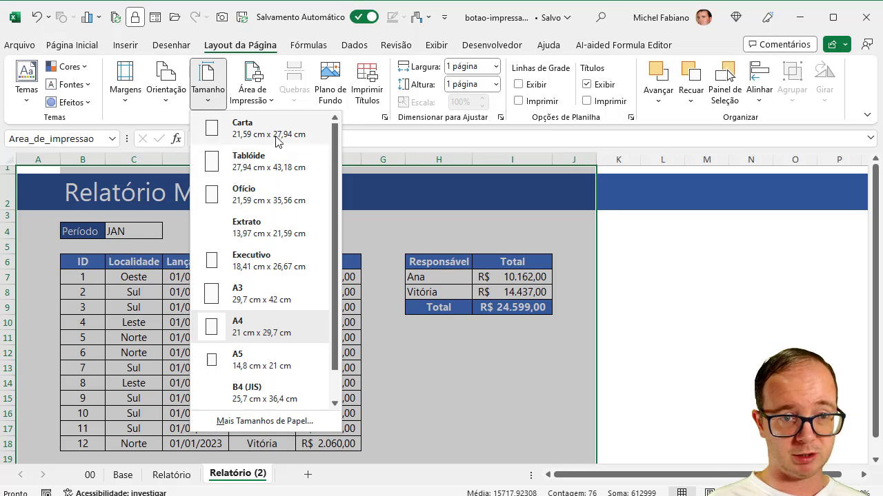
click(634, 318)
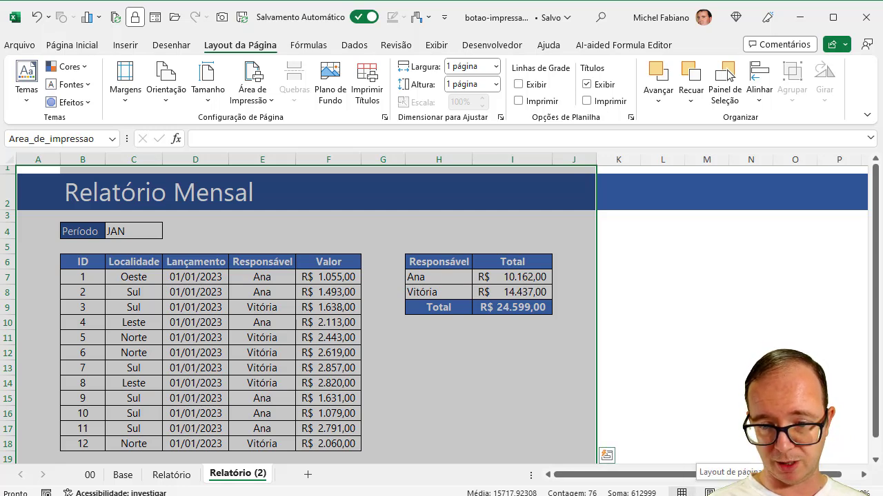
click(709, 492)
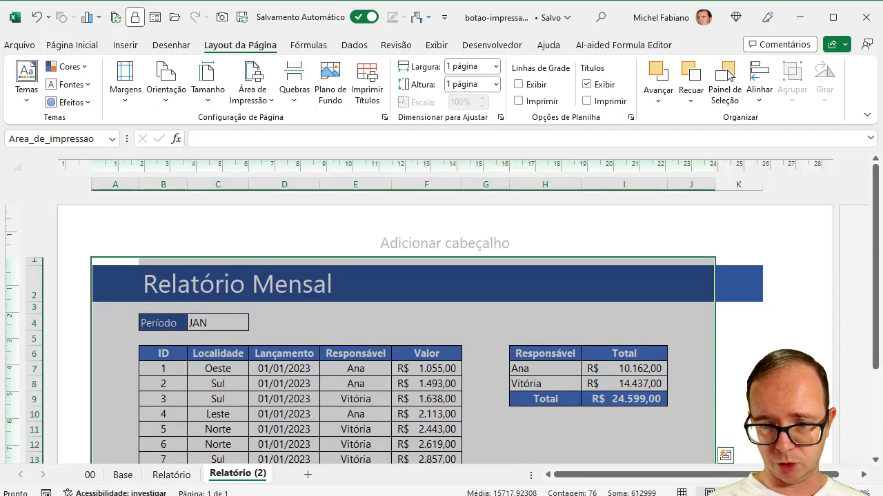
click(735, 492)
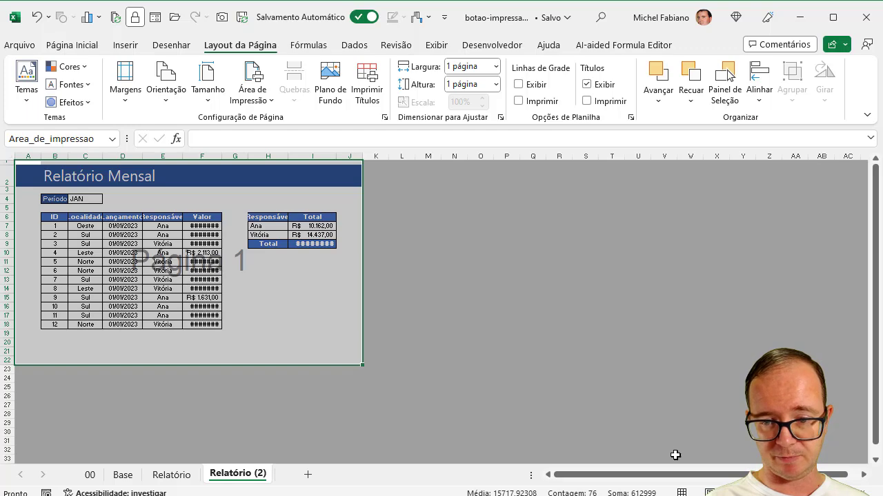
click(176, 477)
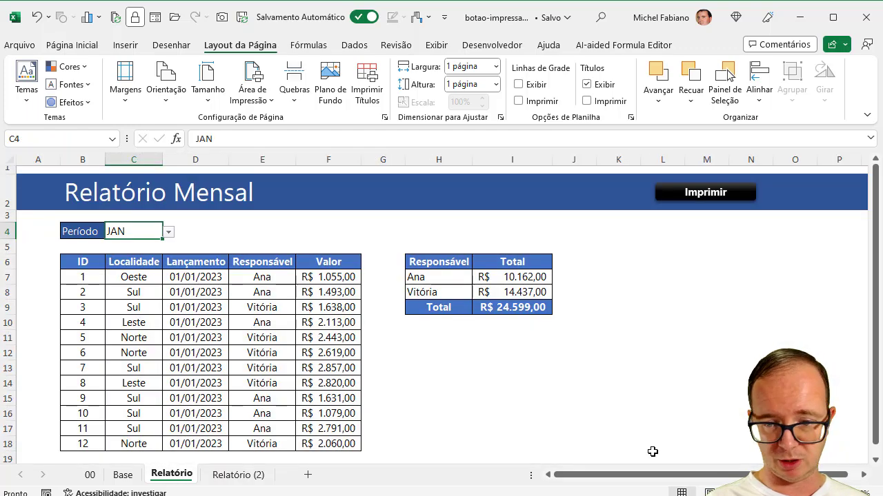
click(736, 492)
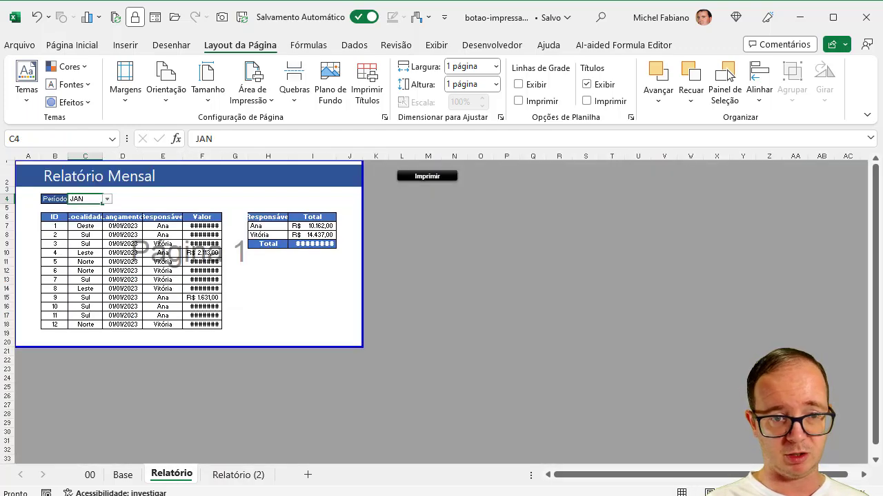
click(246, 476)
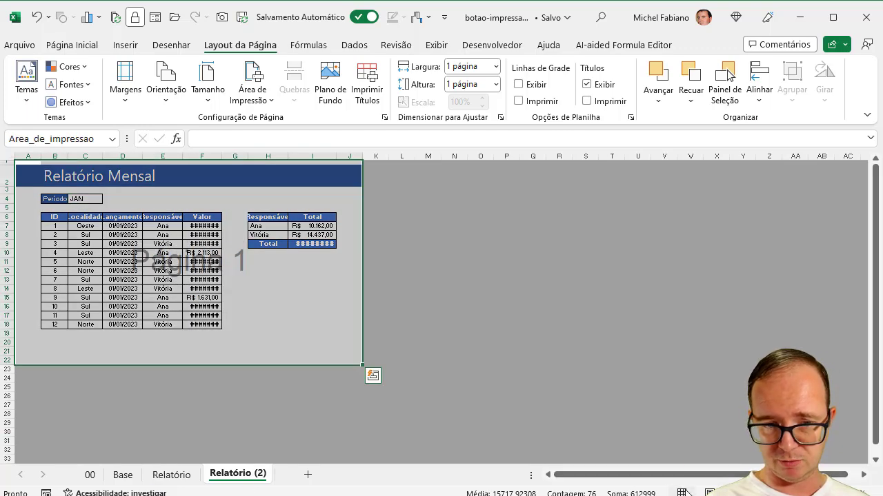
click(681, 492)
click(697, 278)
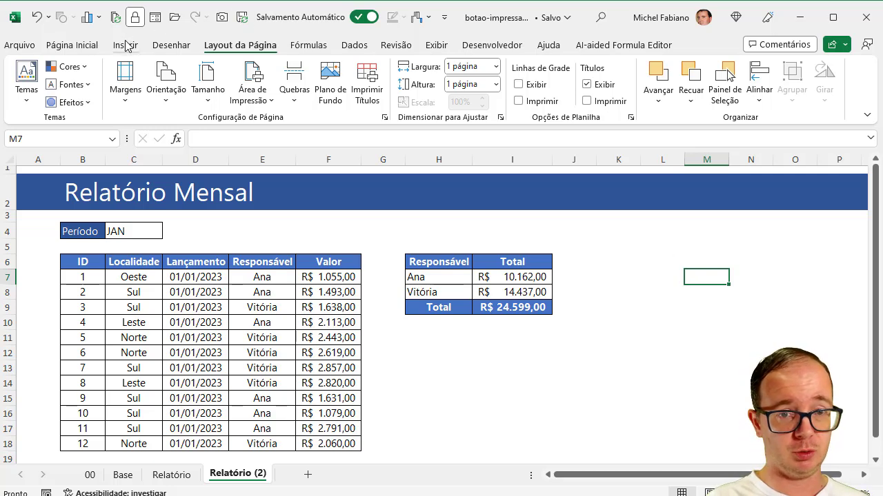
Step: Draw a black rounded-rectangle button beside the title banner labelled Impressão
click(125, 46)
click(188, 104)
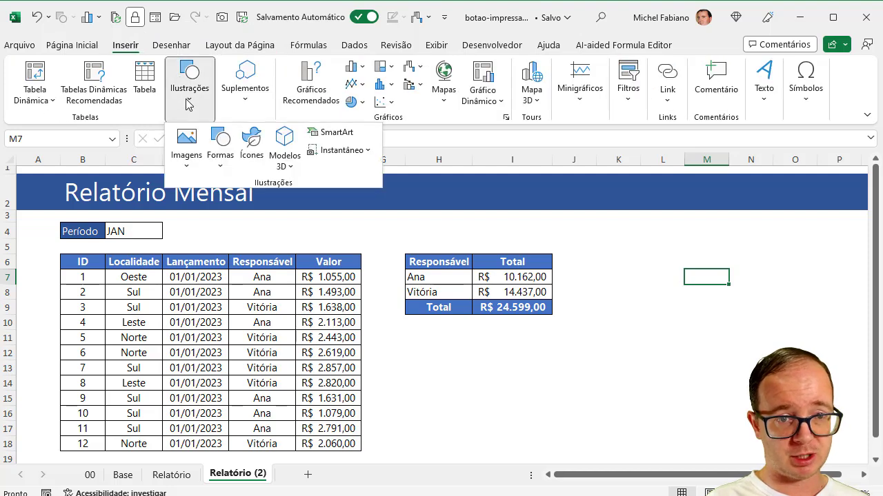
click(221, 165)
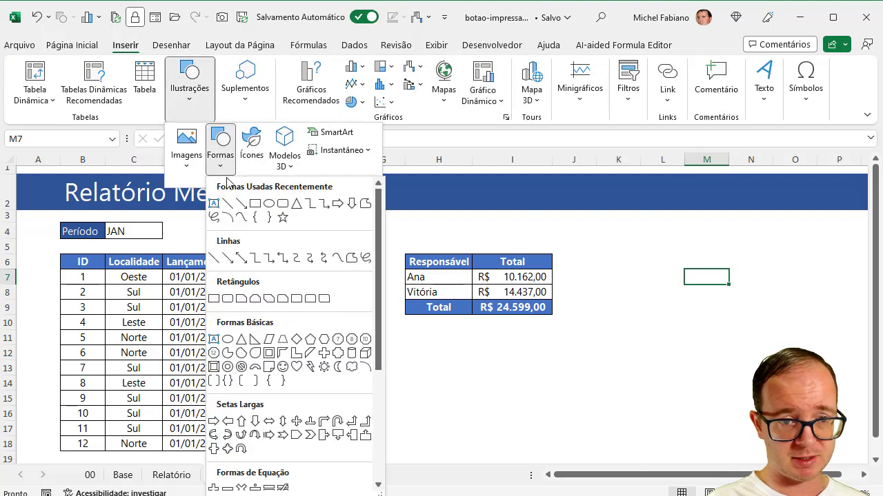
click(286, 205)
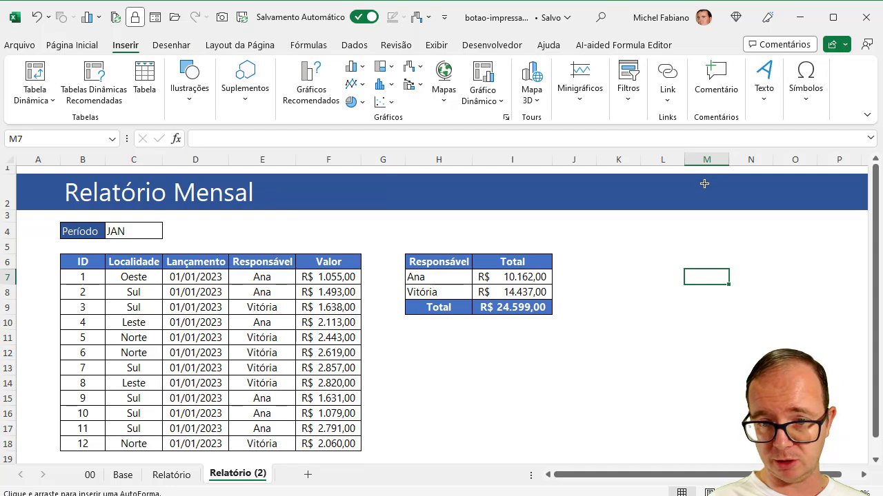
drag(704, 183, 808, 203)
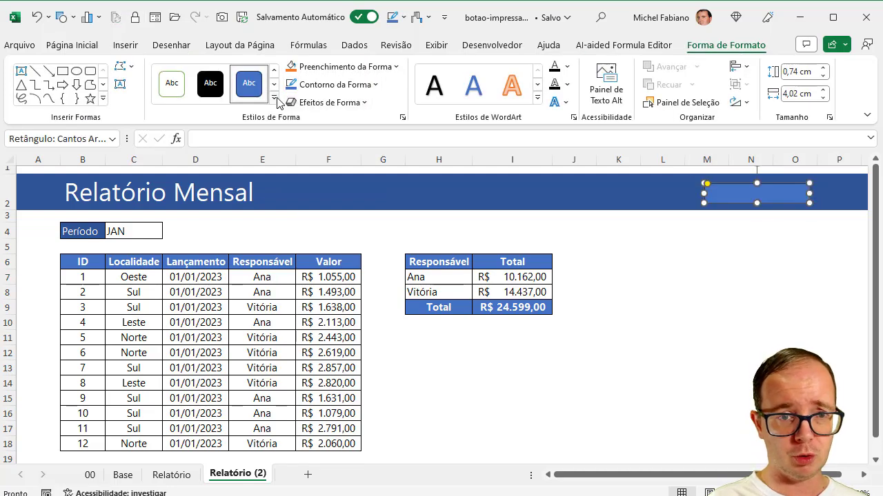
click(276, 102)
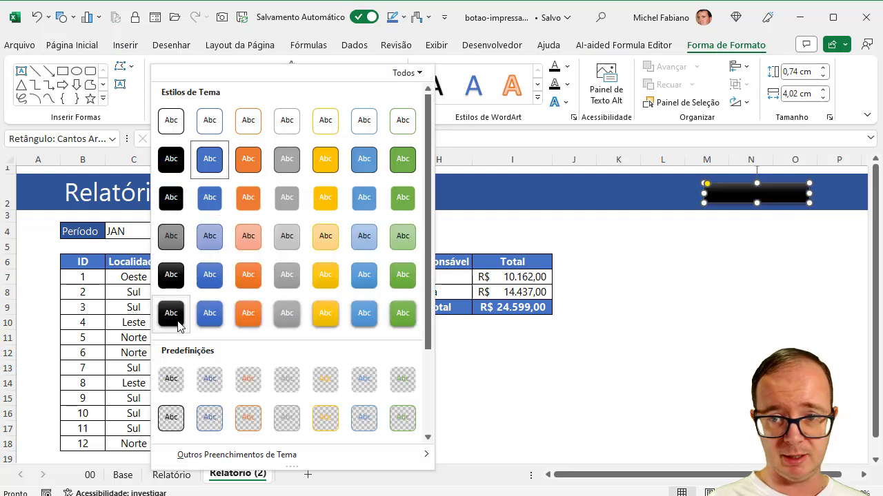
click(177, 323)
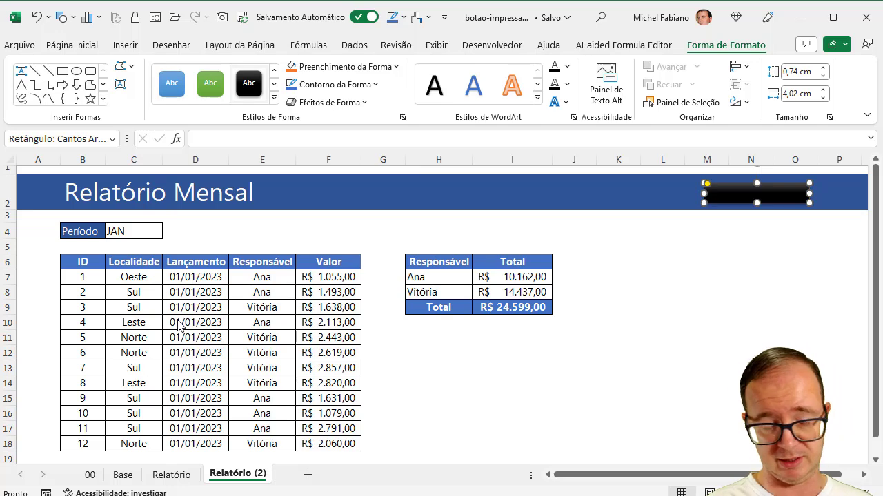
text(Impressão)
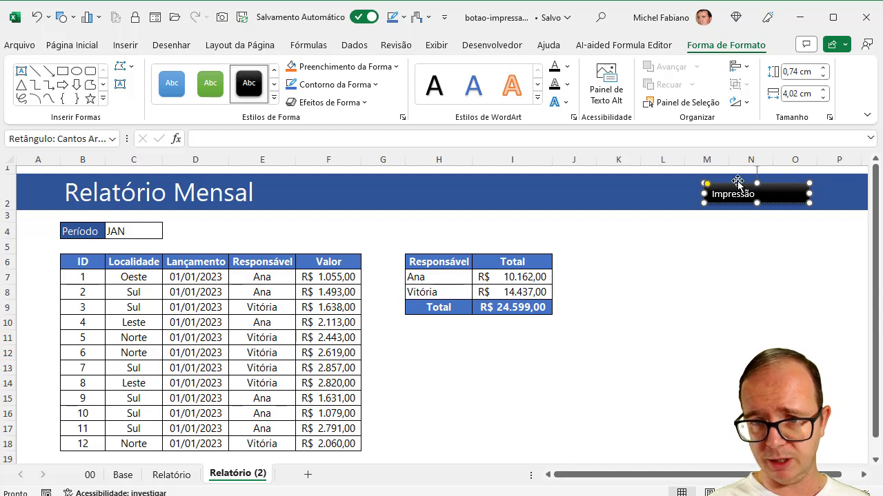
Step: Center the Impressão label both ways, make it bold and set it in Segoe UI
click(72, 45)
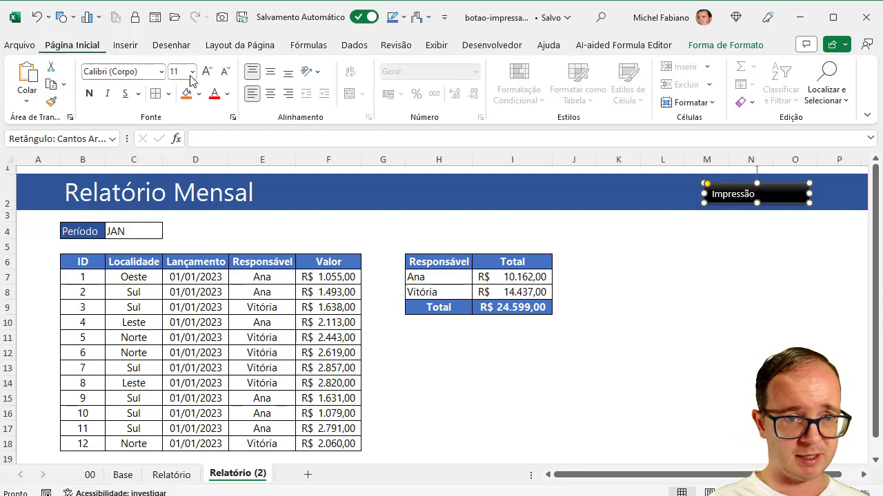
click(270, 72)
click(271, 93)
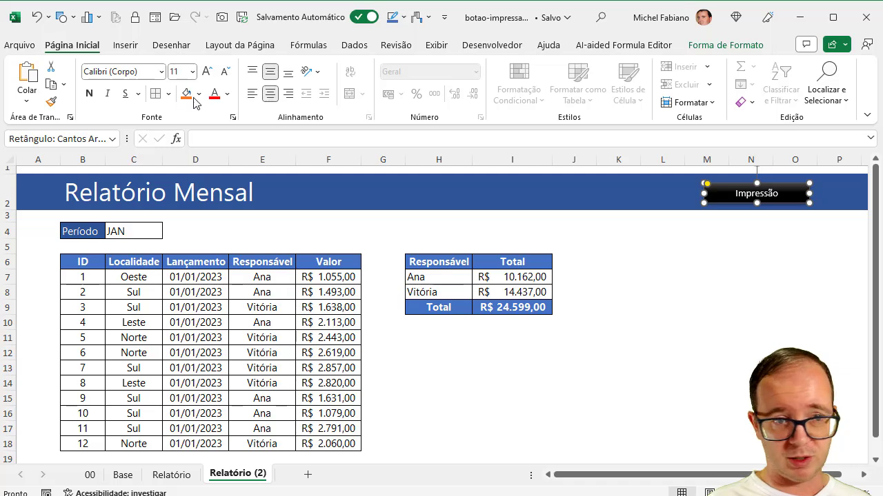
click(89, 93)
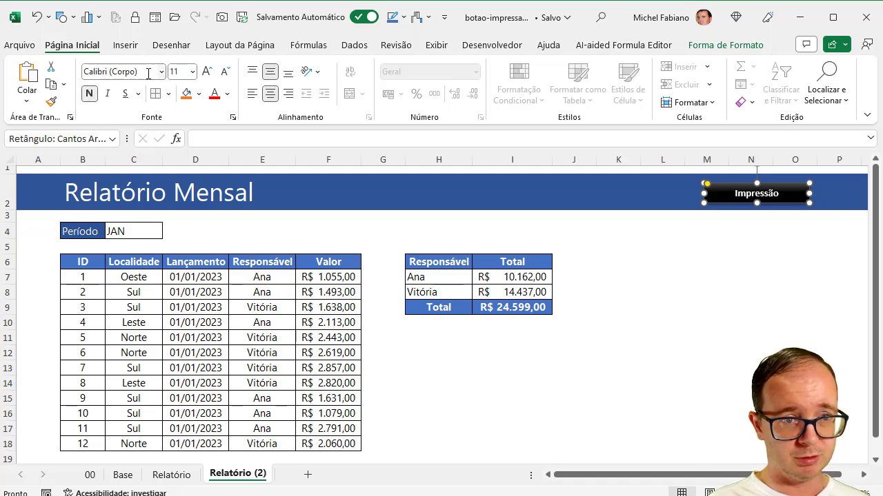
click(148, 74)
text(Segoe UI)
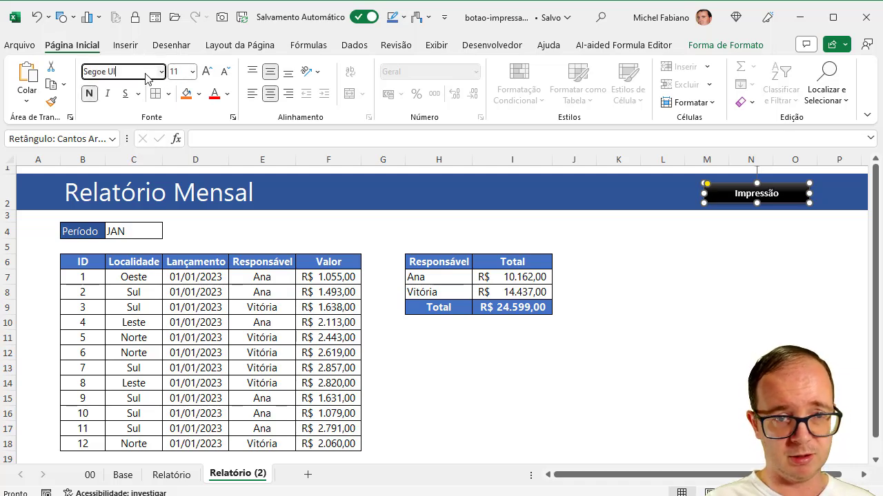
key(Return)
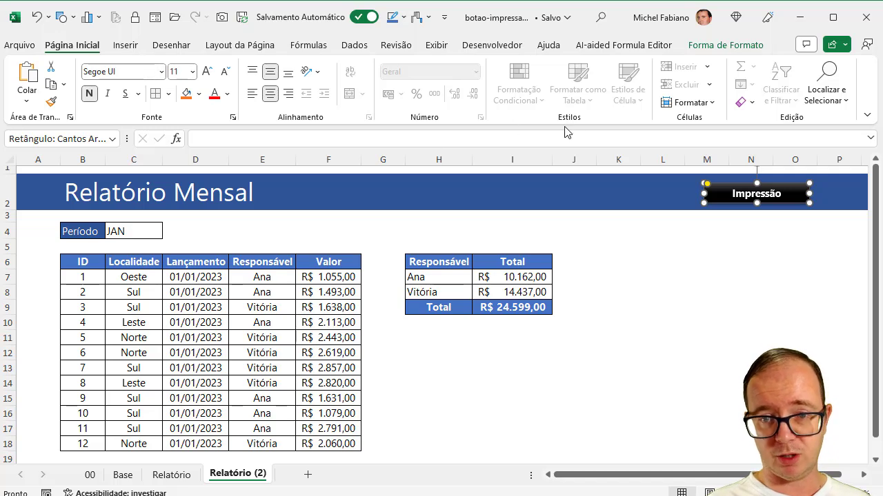
click(687, 274)
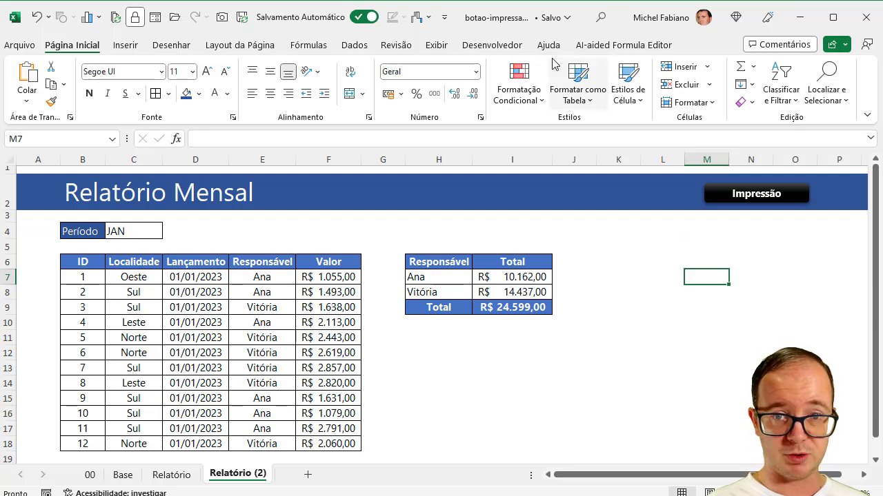
Step: Try recording a macro named Impressao, cancelling the prompt to replace the existing one
click(491, 45)
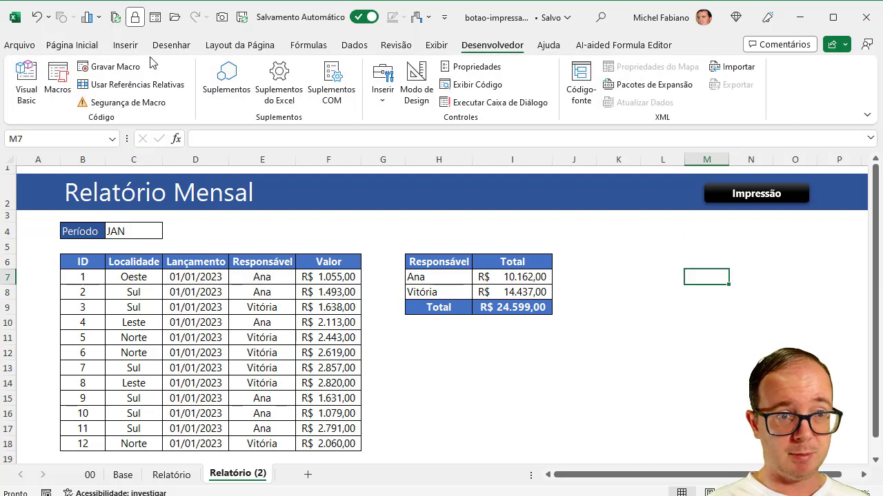
click(435, 45)
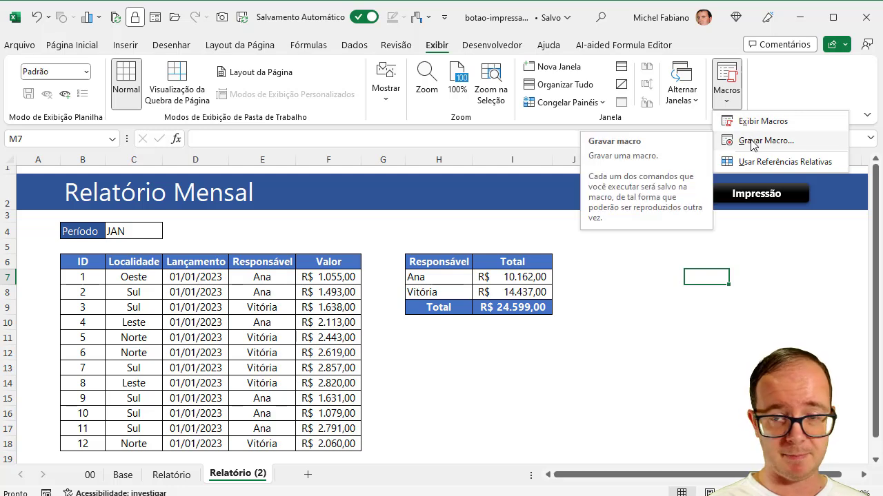
click(752, 142)
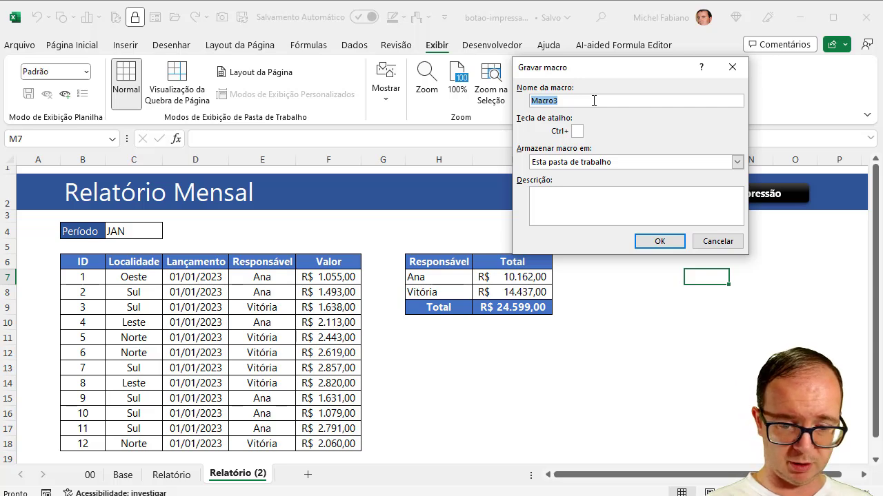
text(Impressao)
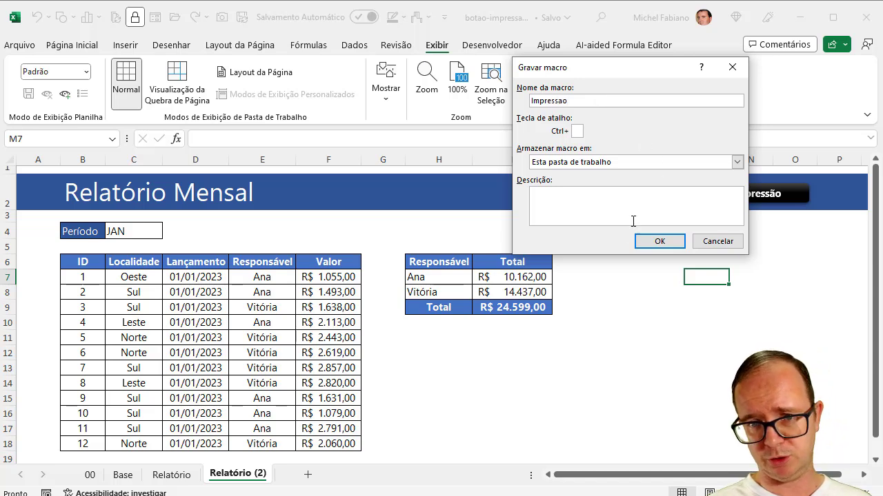
click(646, 243)
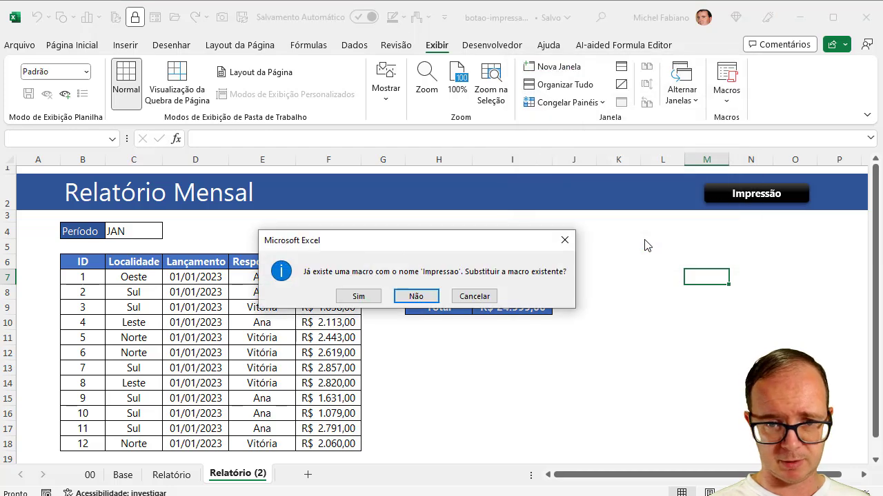
click(482, 296)
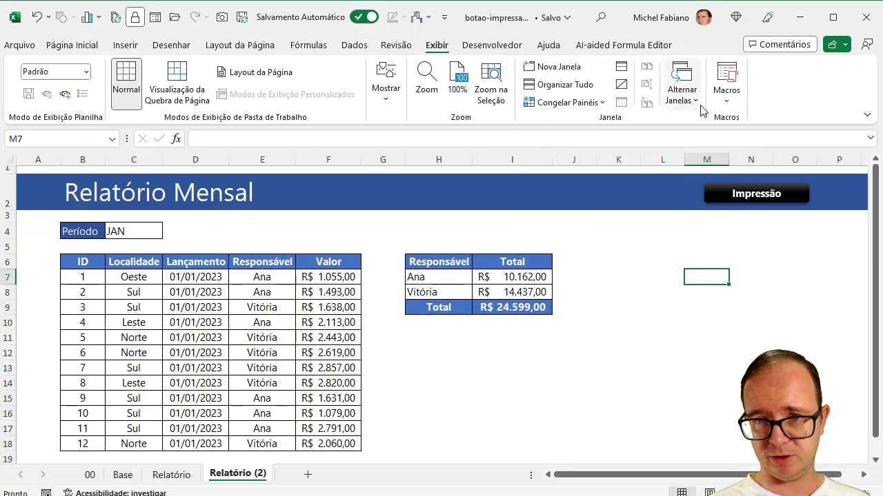
Step: Record a new macro named imprimir instead, stored in this workbook
right_click(722, 101)
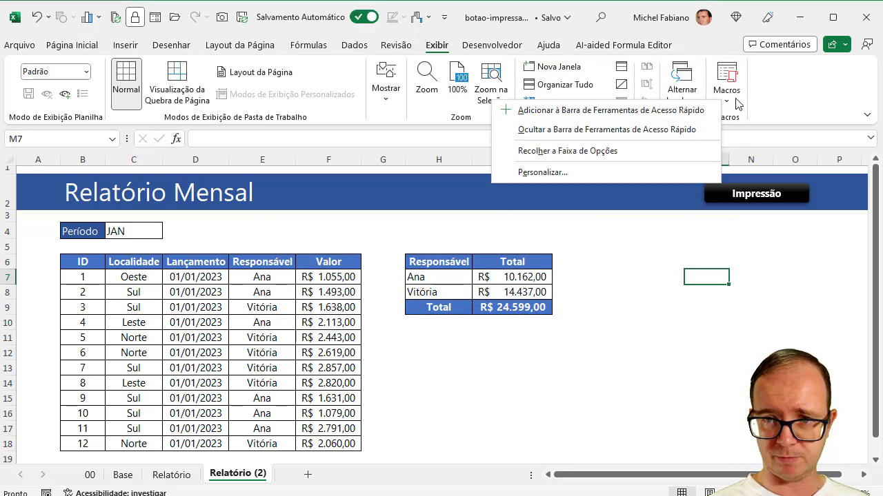
click(736, 104)
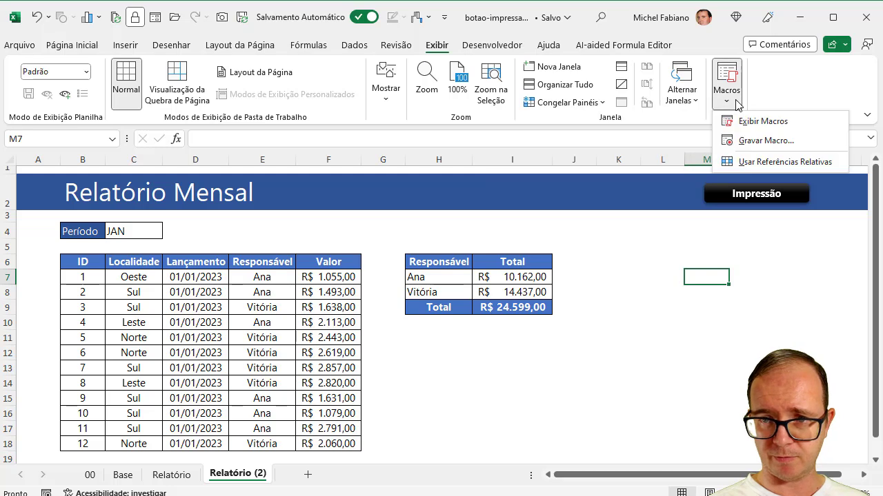
click(745, 141)
text(impr)
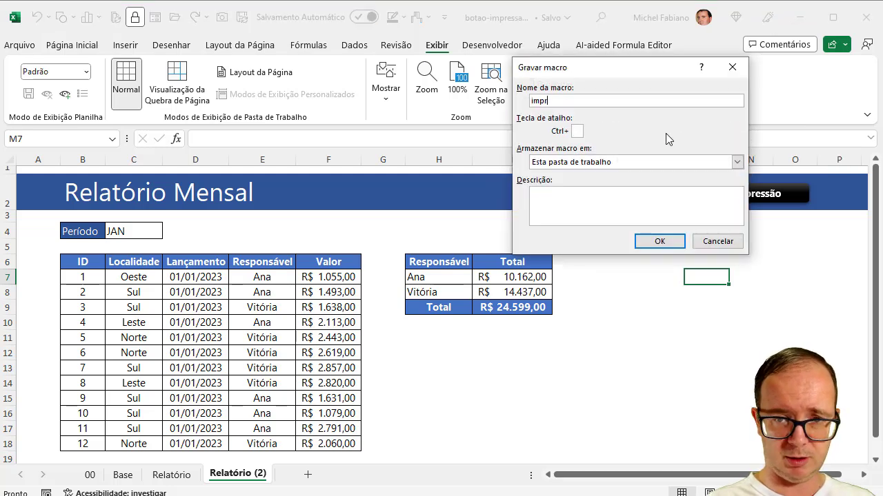
text(imir)
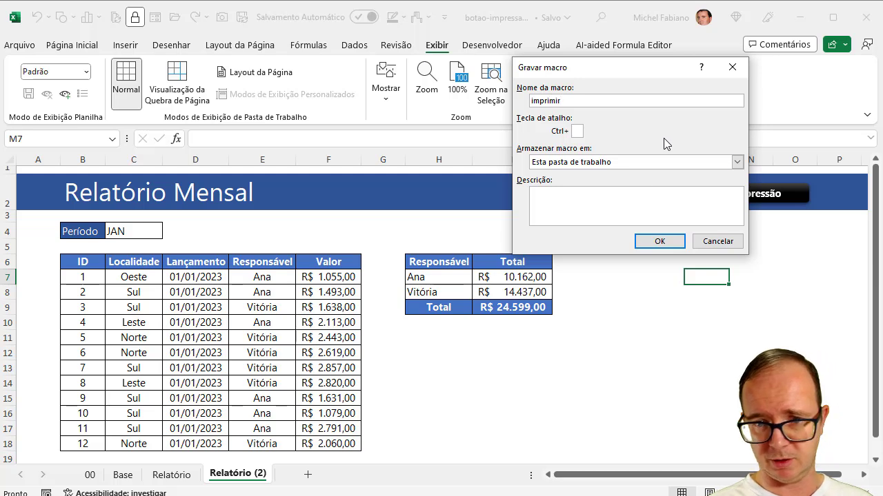
click(652, 243)
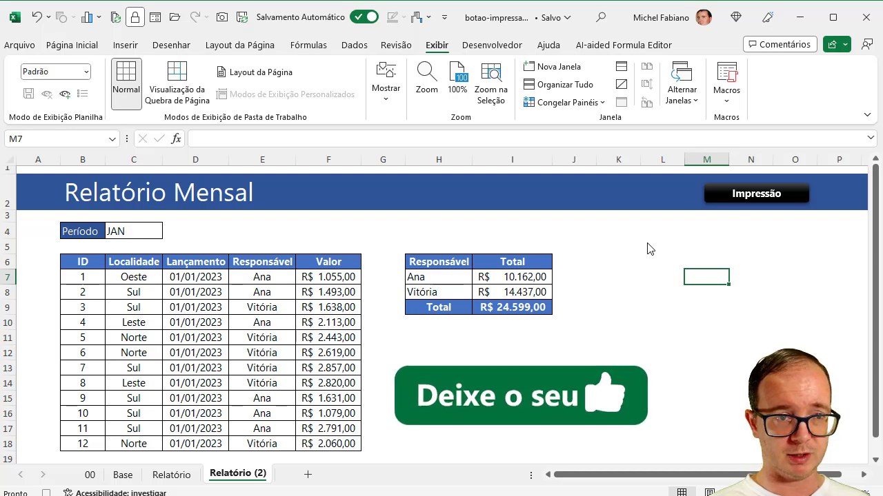
Step: Print the report with Microsoft Print to PDF, saving it as relatorio-jan-2023 in Documentos
click(20, 45)
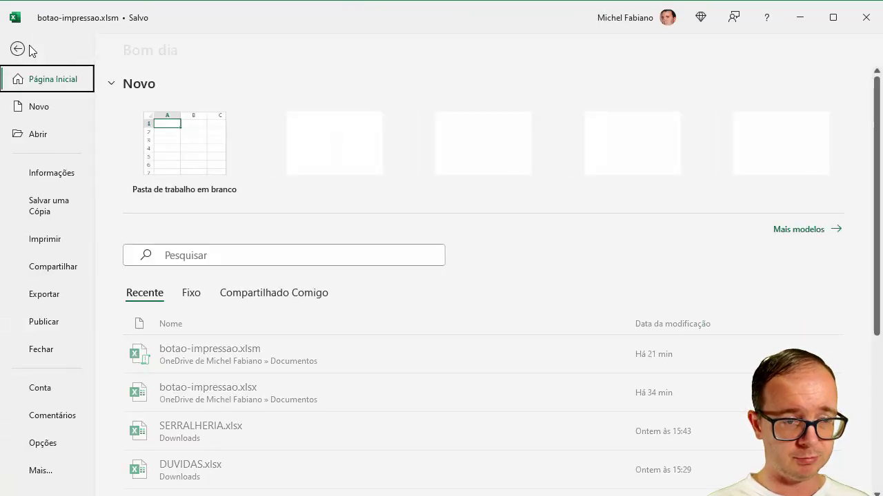
click(56, 240)
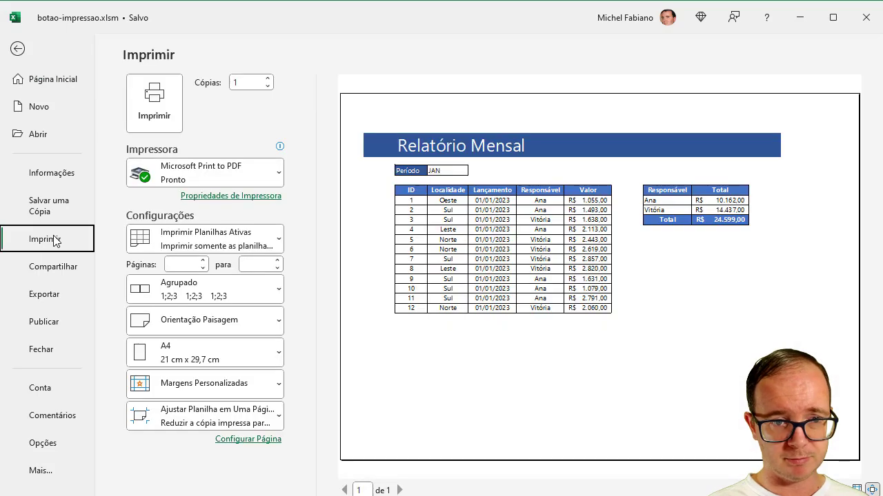
click(155, 115)
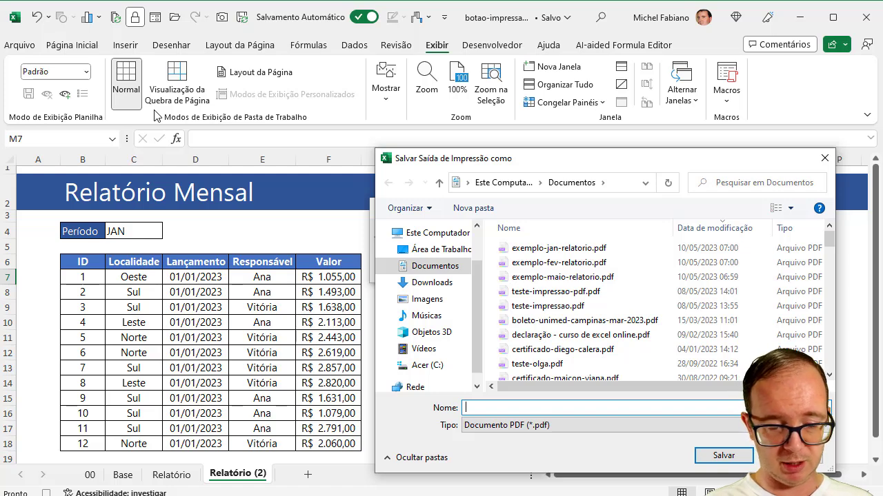
text(rrelatori)
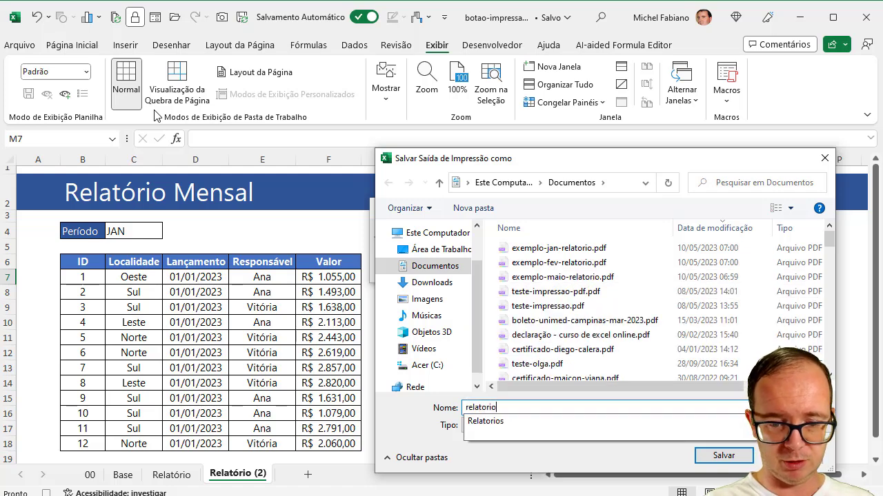
text(o-jan-20)
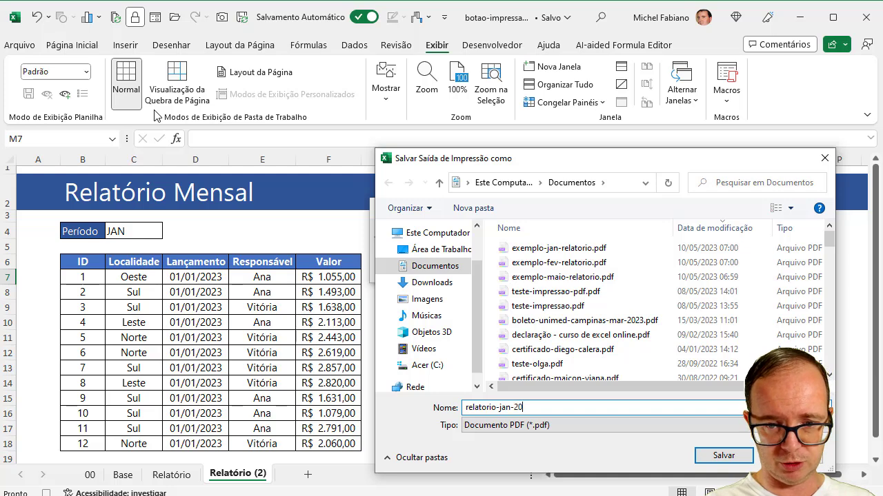
text(23)
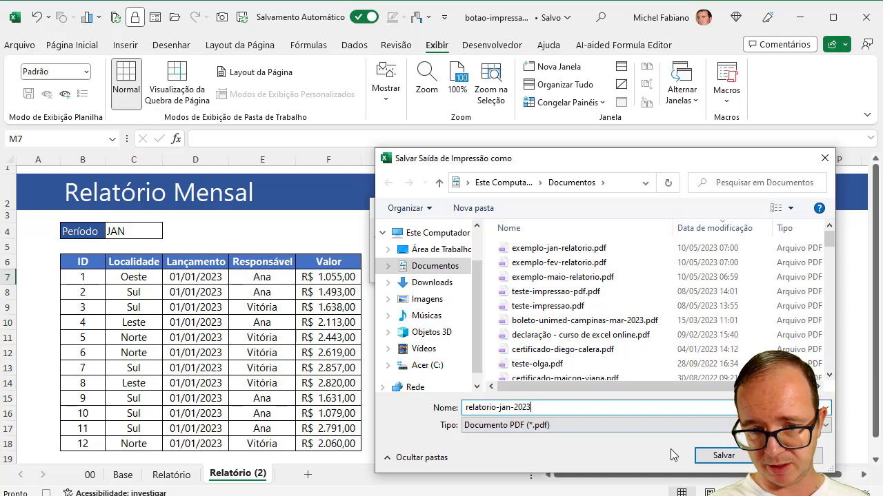
click(727, 460)
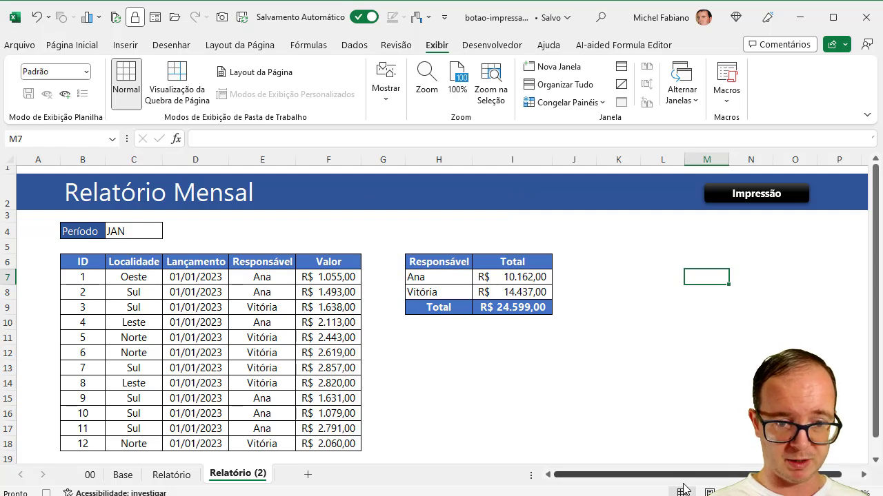
Step: Switch to File Explorer's Documentos folder and open relatorio-jan-2023.pdf
key(alt+Tab)
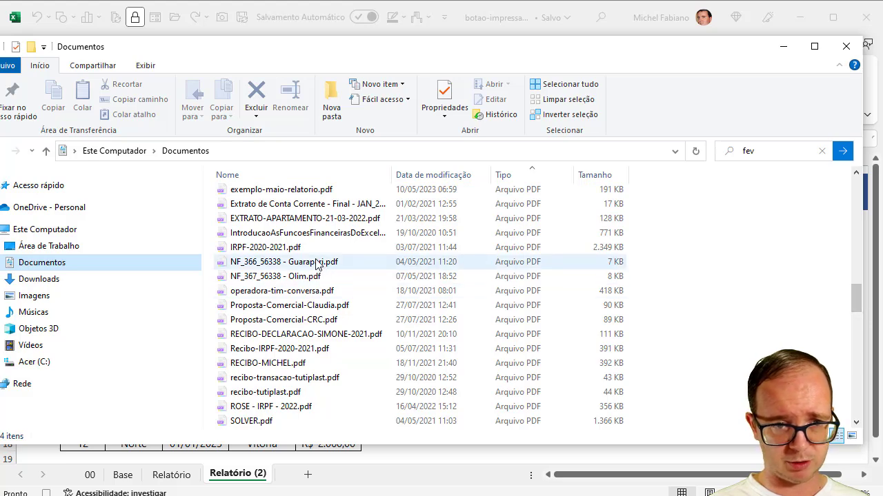
scroll(321, 265, down, 10)
click(269, 420)
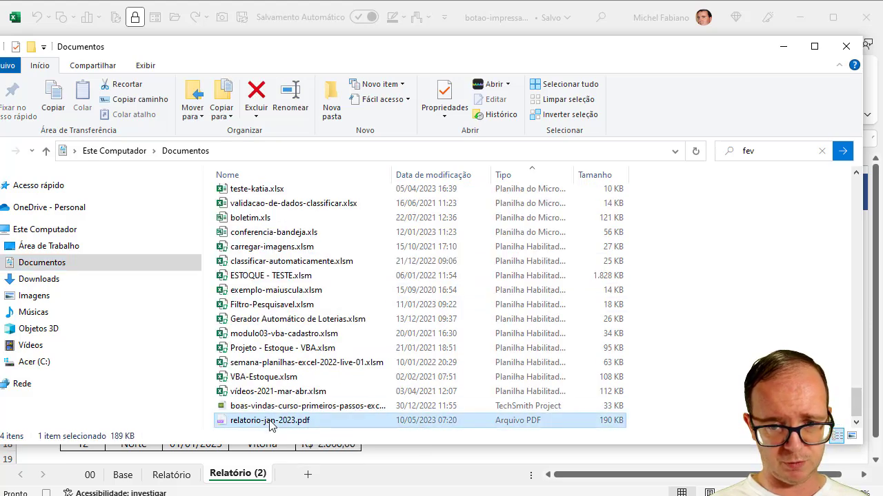
double_click(269, 421)
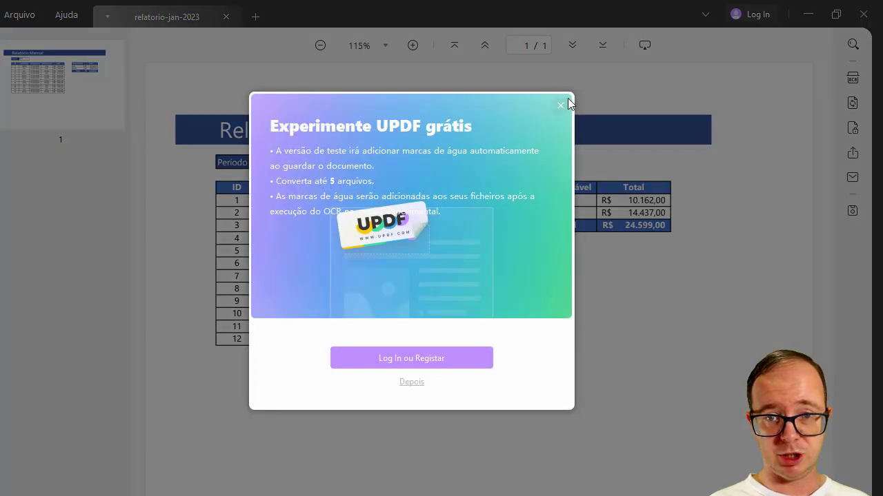
Step: Dismiss UPDF's trial and update popups, close the PDF, and minimize File Explorer
click(564, 104)
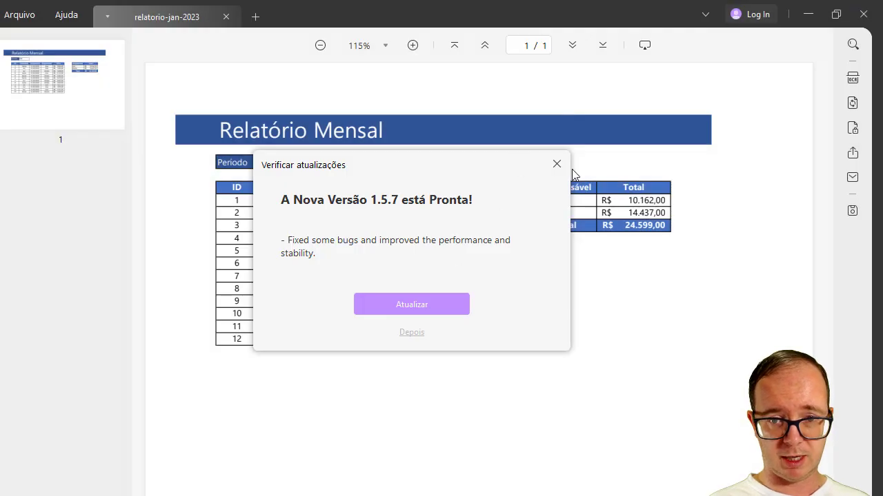
click(557, 165)
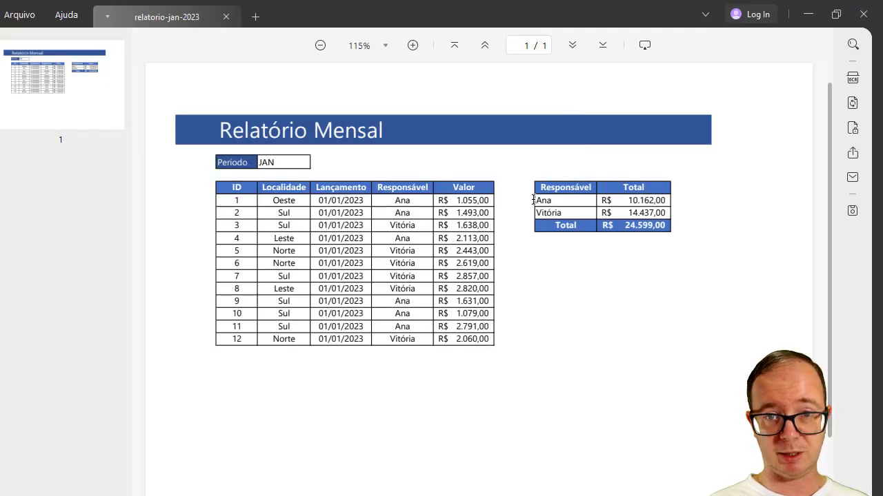
click(860, 17)
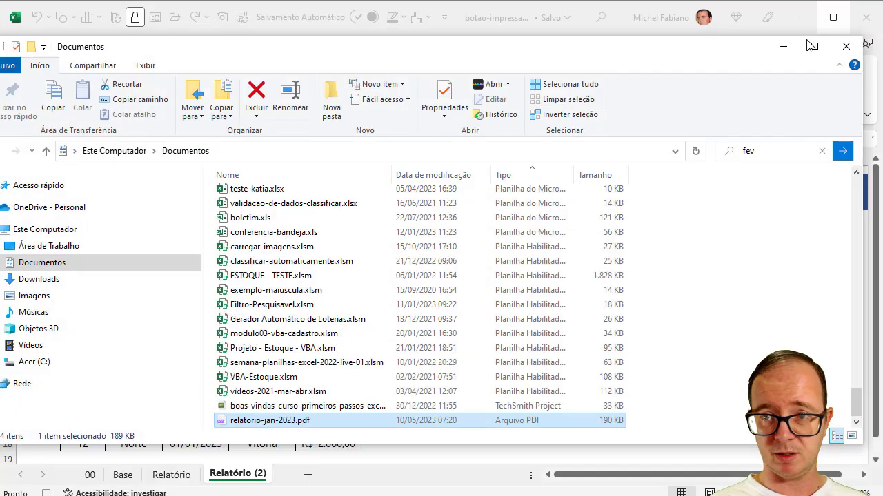
click(793, 50)
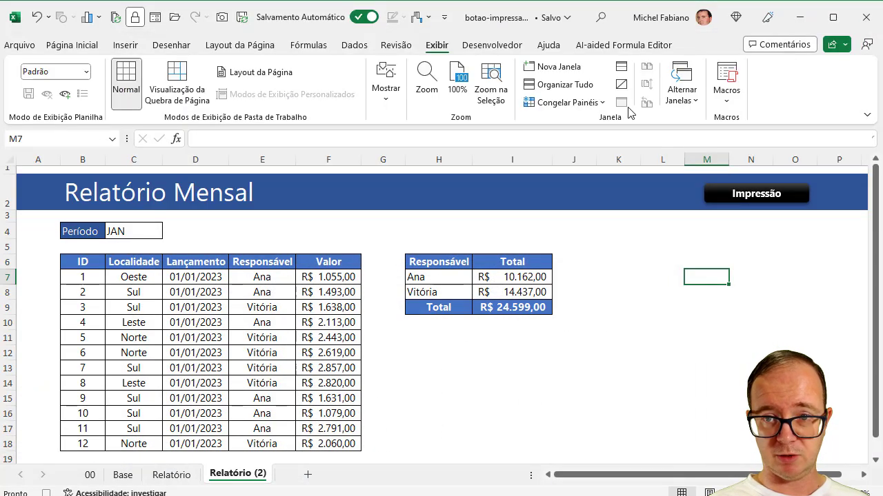
Step: Stop recording the imprimir macro and assign it to the black Impressão button shape
click(724, 100)
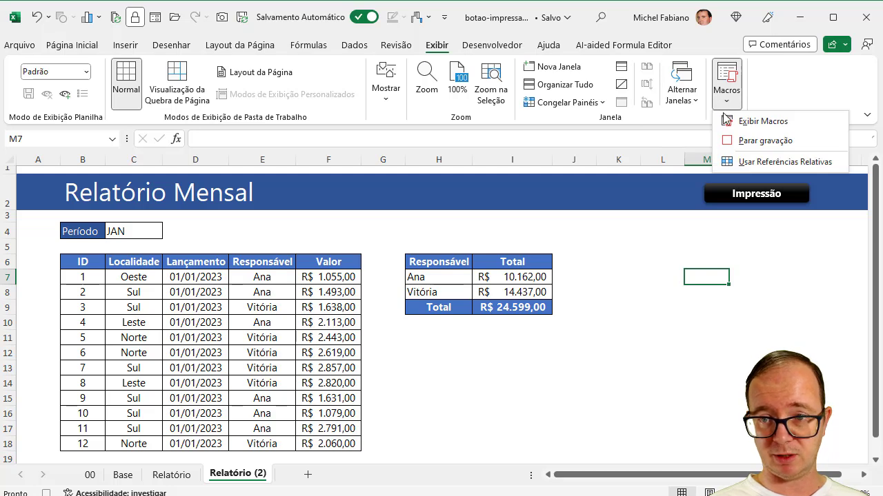
click(731, 140)
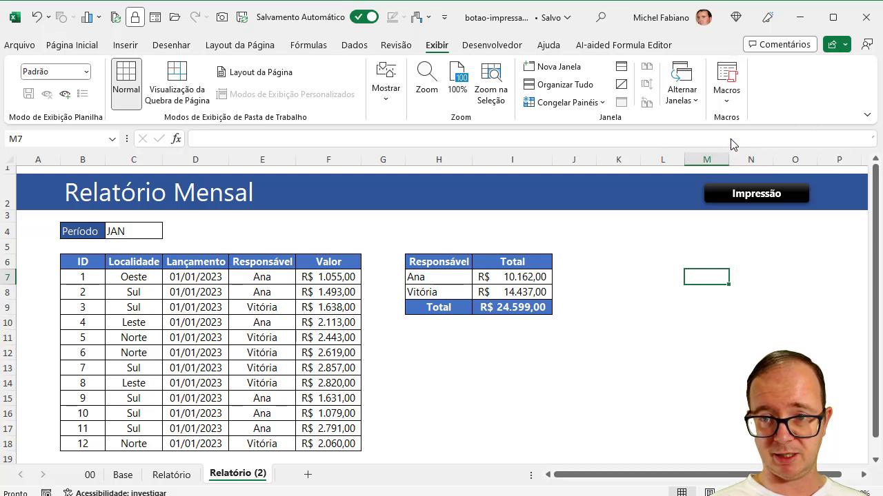
click(718, 194)
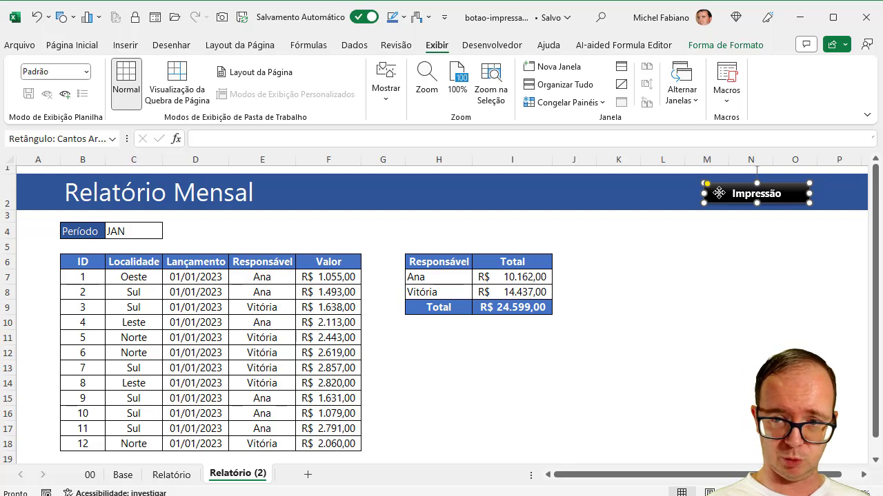
right_click(719, 194)
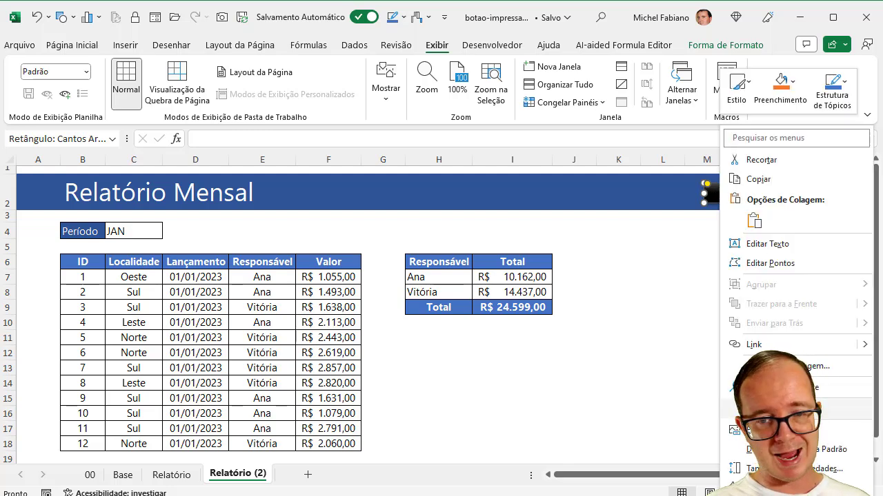
click(773, 409)
click(641, 313)
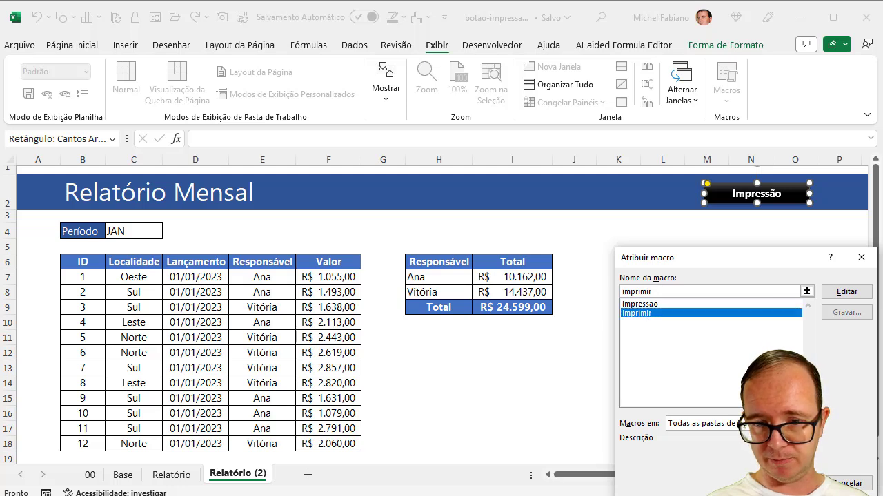
key(Return)
click(713, 359)
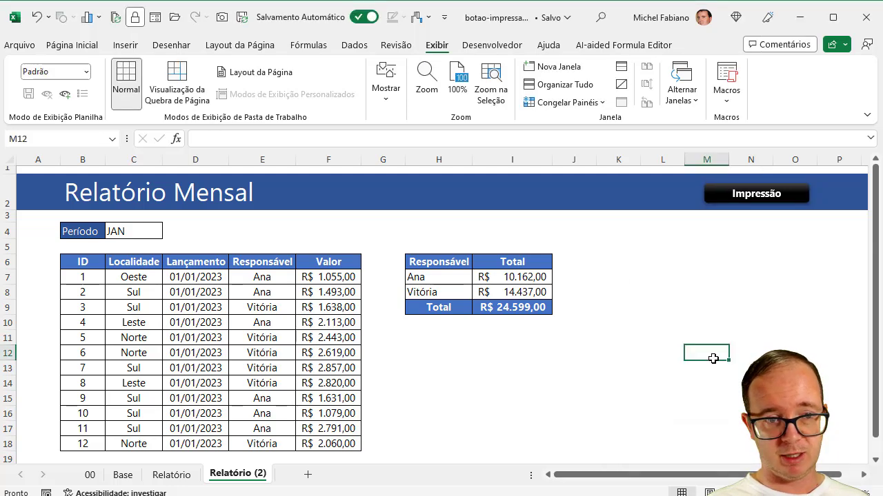
Step: Set the Período dropdown in C4 to MAI, briefly passing through JUN
click(148, 229)
click(165, 236)
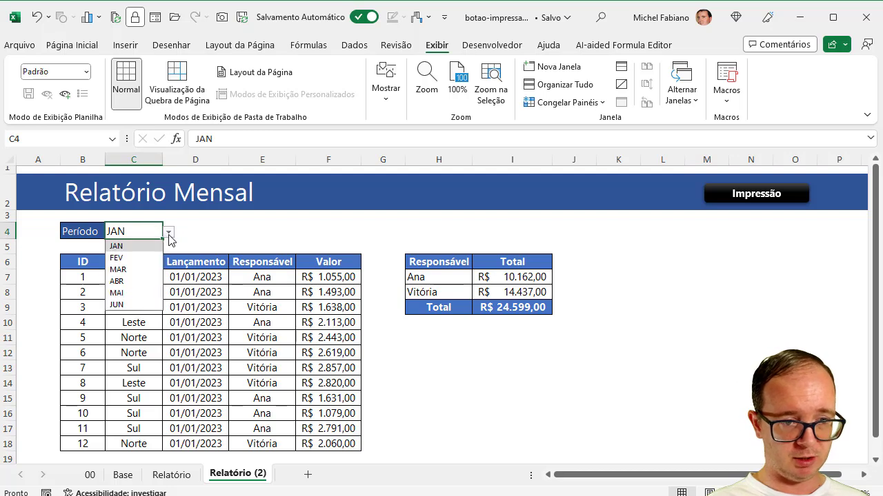
click(127, 310)
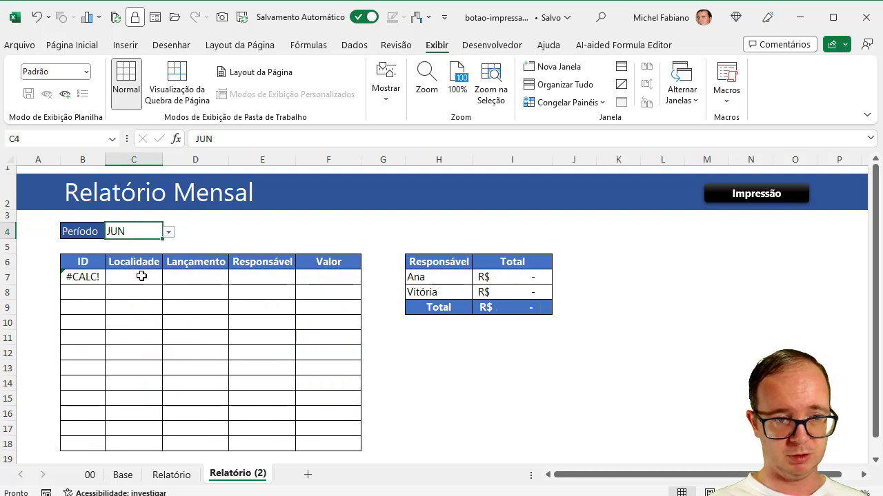
click(168, 233)
click(123, 294)
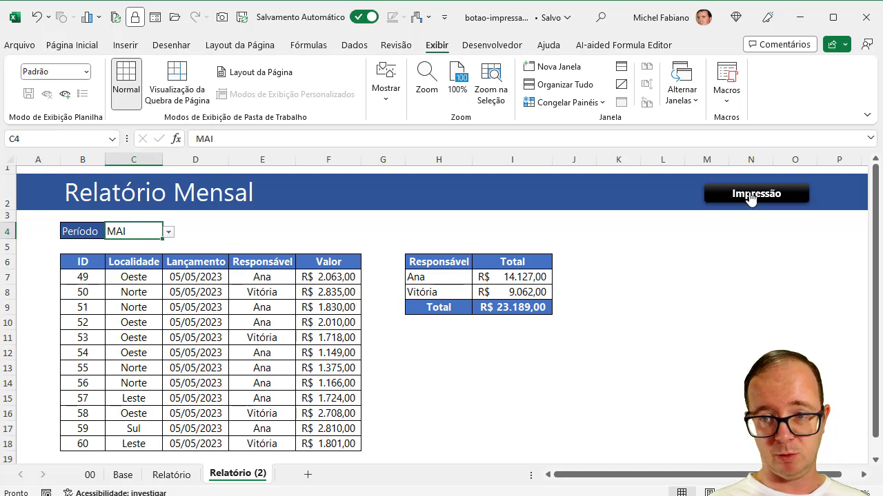
Step: Run the Impressão button and save the report PDF as relatorio-maio-2023
click(729, 196)
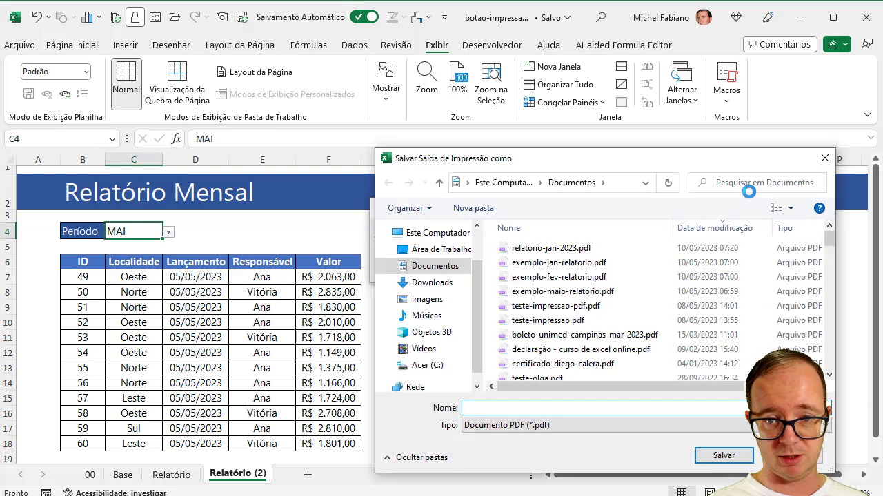
text(relator)
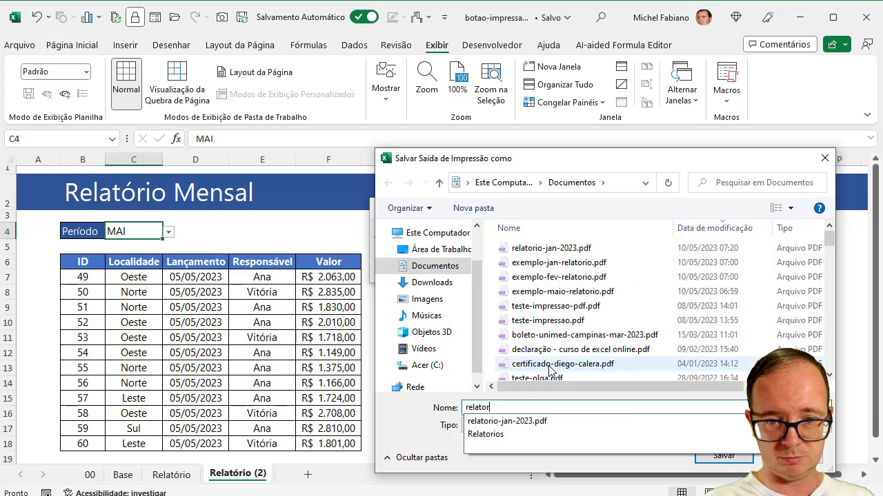
text(io-maio)
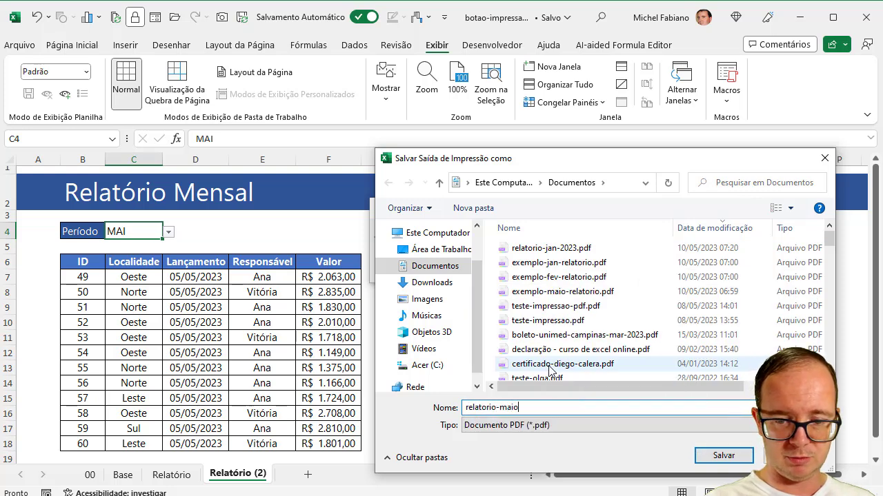
text(-2023)
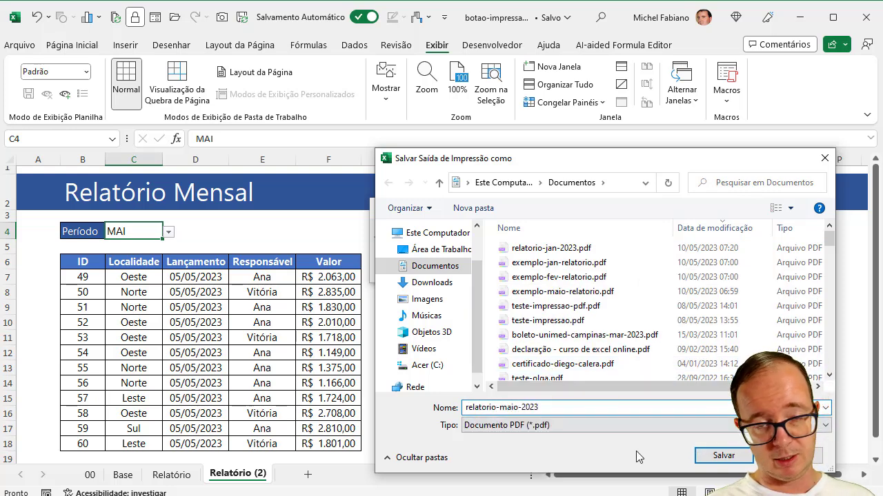
click(720, 456)
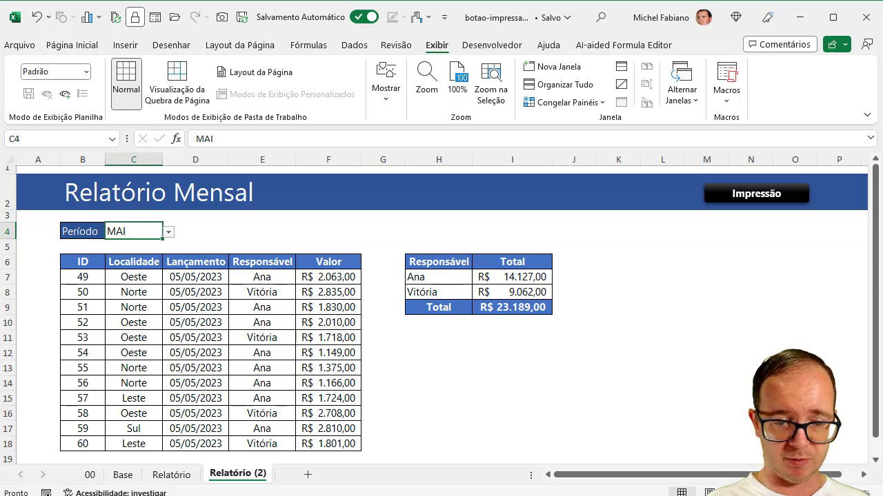
click(360, 485)
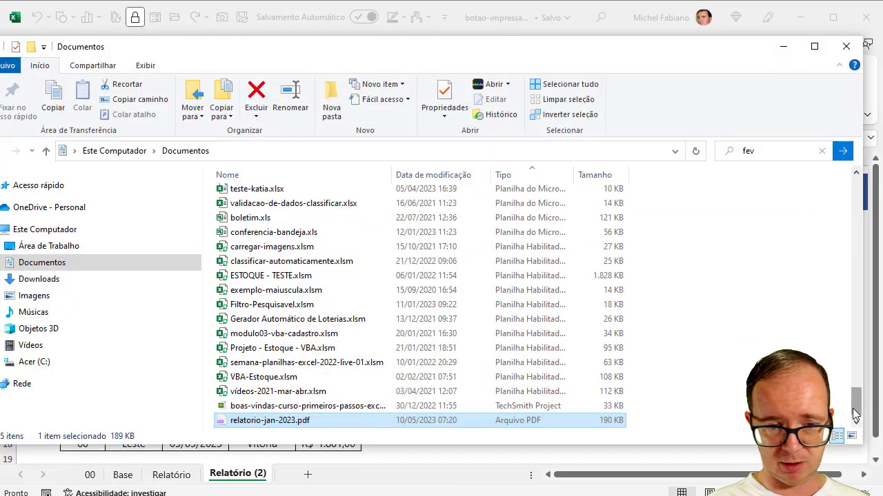
scroll(857, 416, down, 1)
double_click(290, 421)
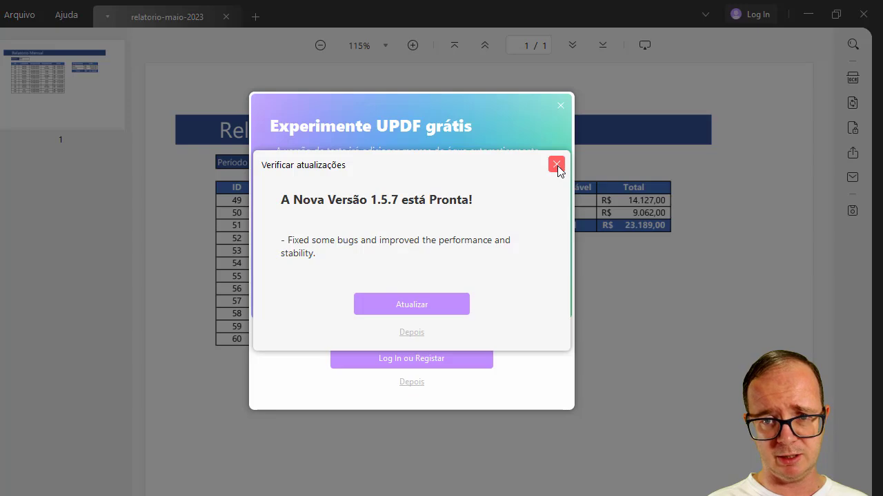
click(556, 165)
click(561, 107)
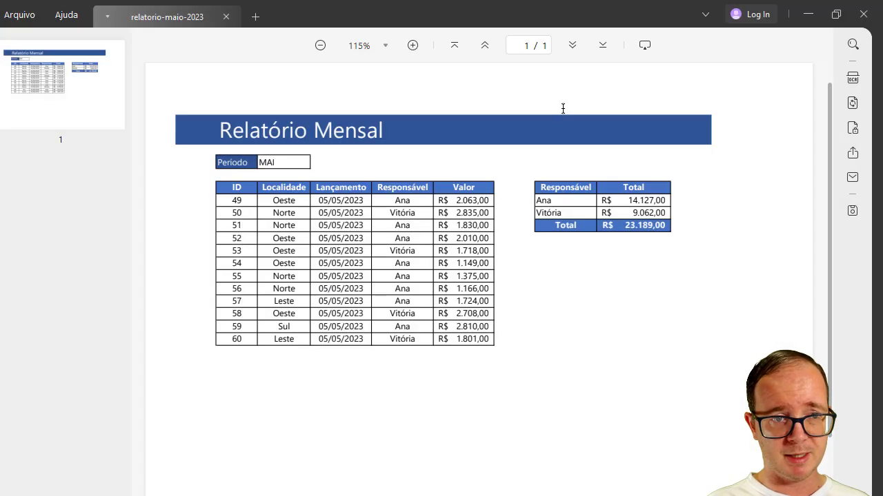
click(861, 15)
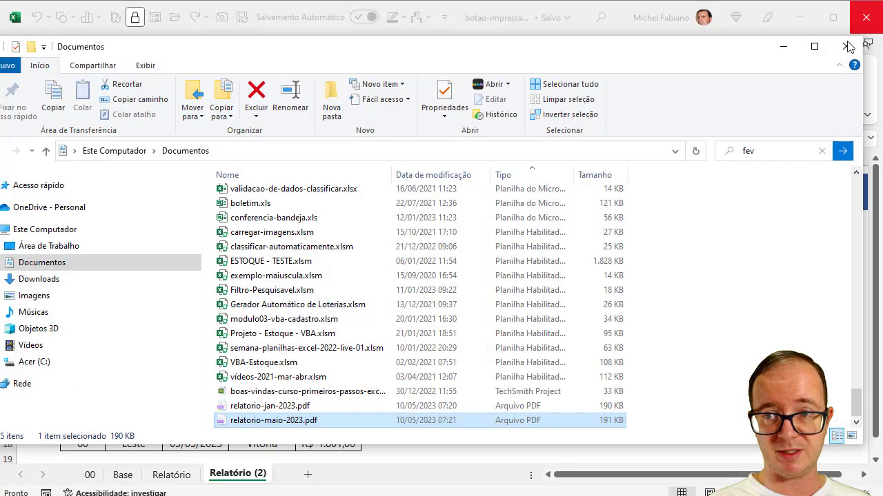
click(846, 46)
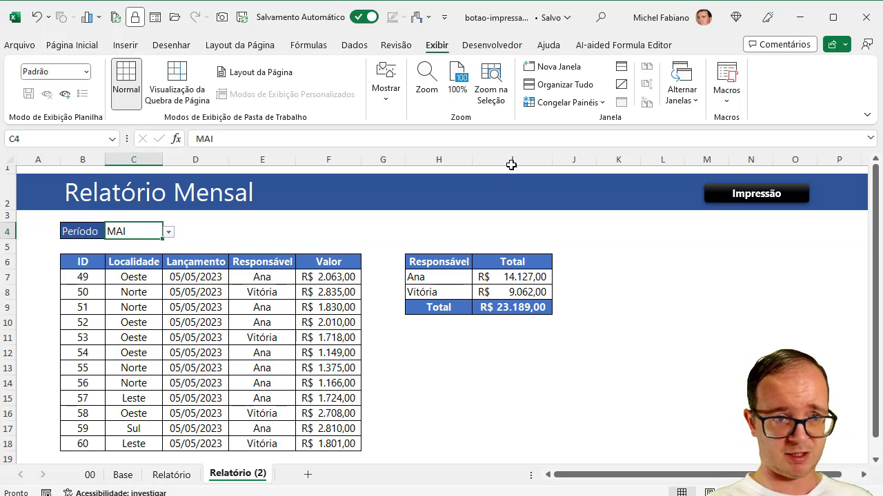
click(20, 45)
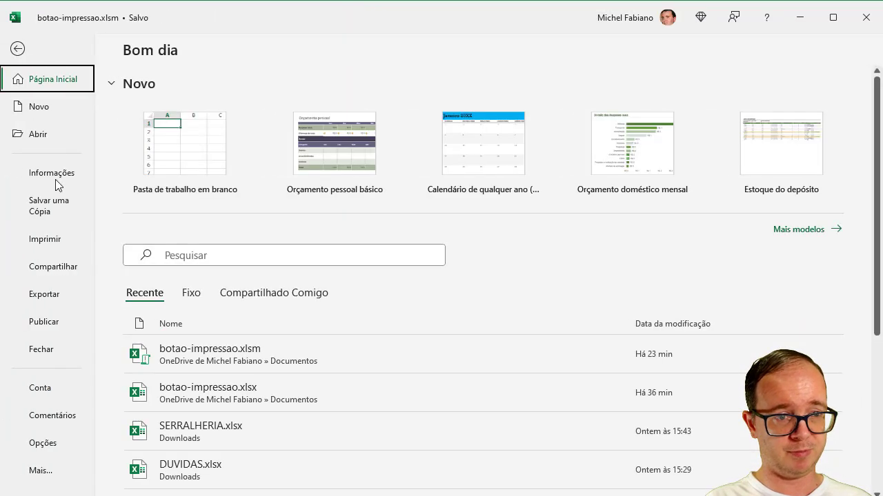
click(57, 241)
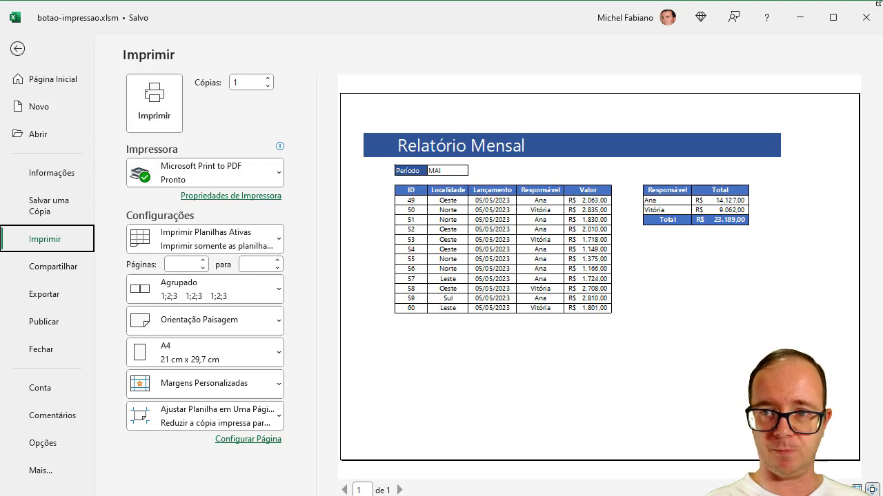
key(Escape)
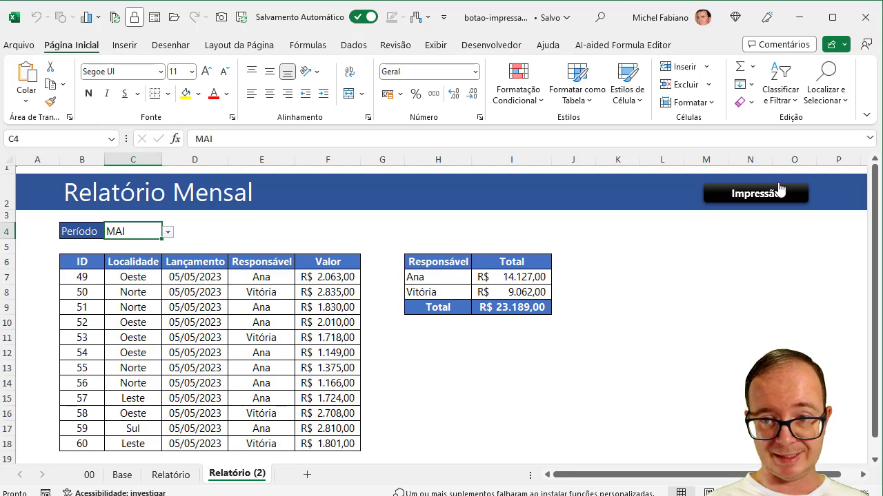
right_click(247, 479)
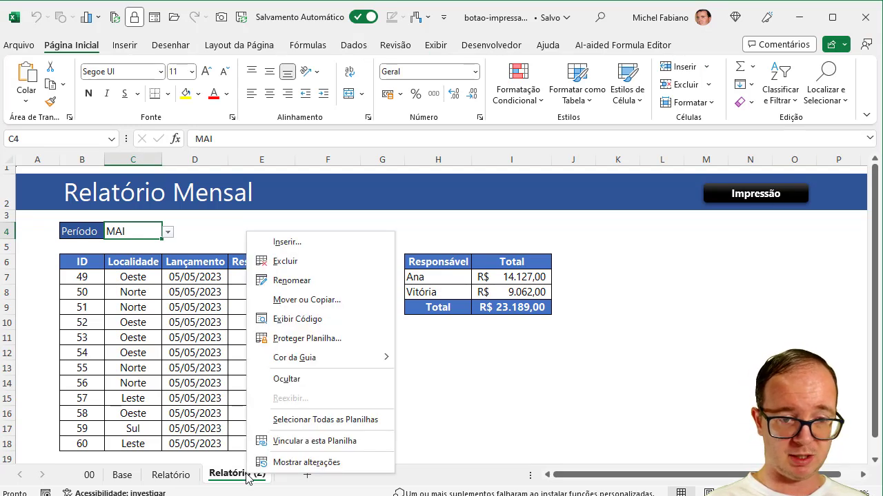
click(307, 320)
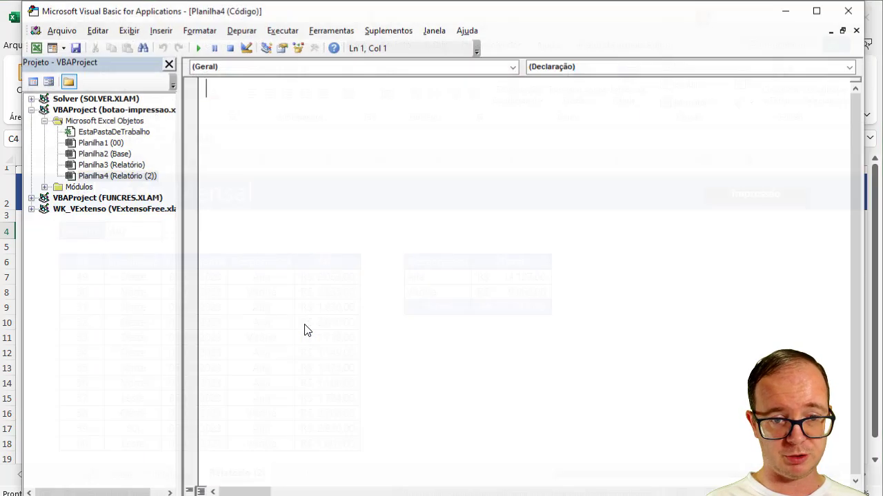
click(44, 186)
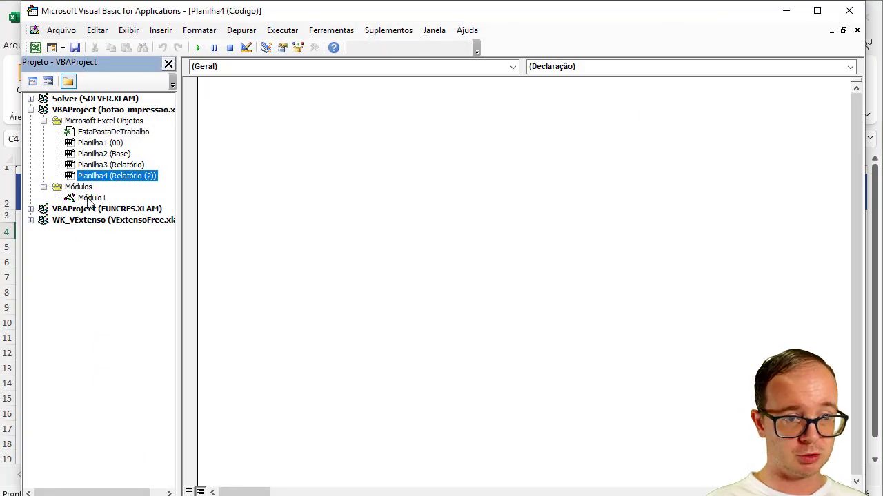
double_click(89, 199)
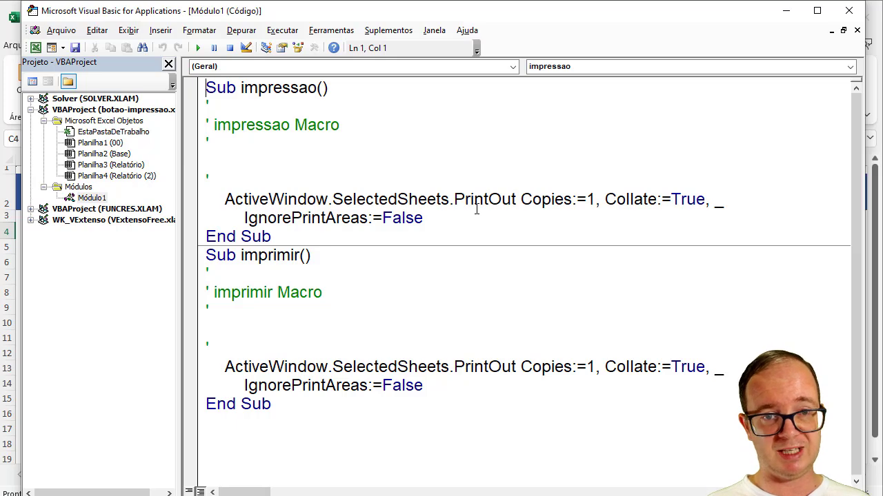
key(alt+F11)
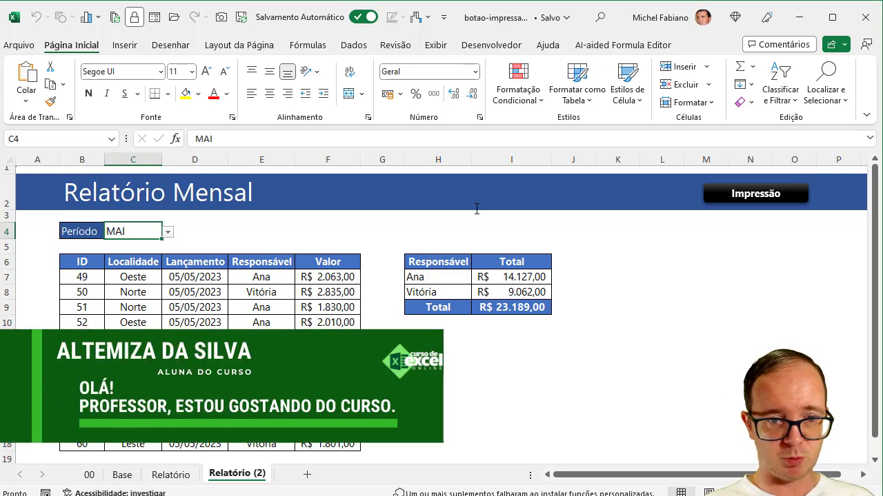
Step: Switch Período in C4 through MAR and FEV to ABR, showing IDs 37–48 totalling R$ 22.545,00
click(167, 232)
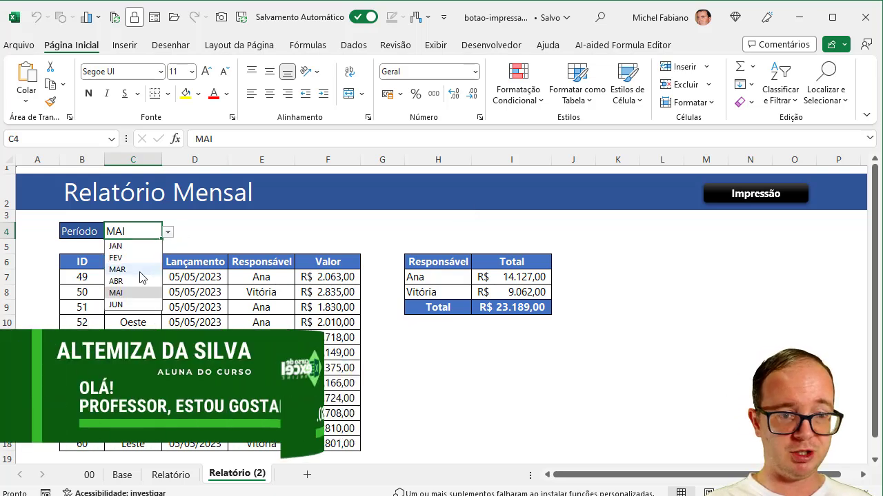
click(131, 269)
click(168, 232)
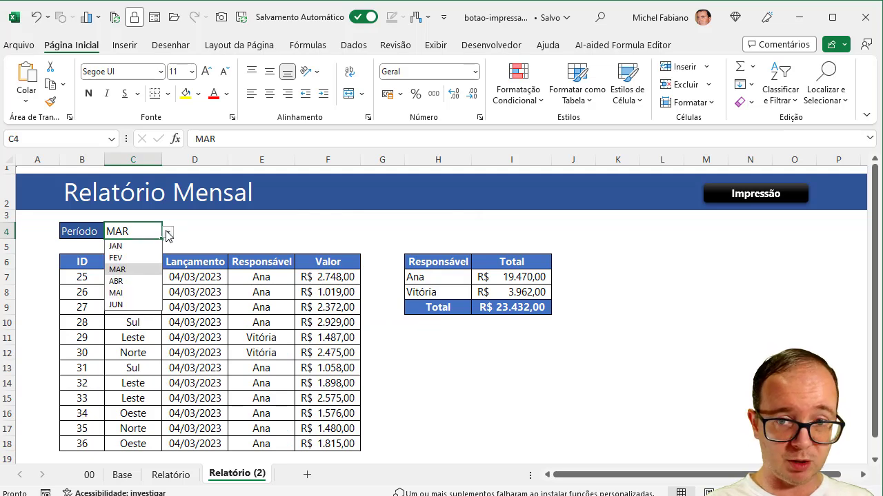
click(124, 258)
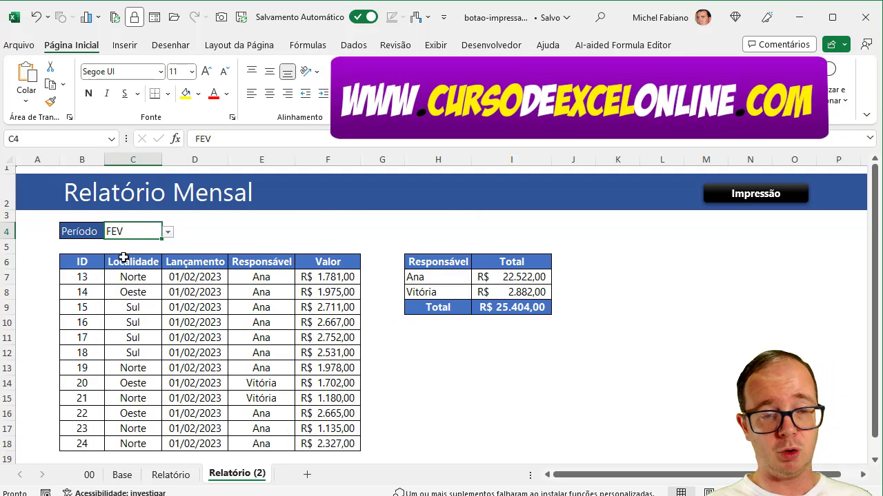
click(168, 232)
click(115, 282)
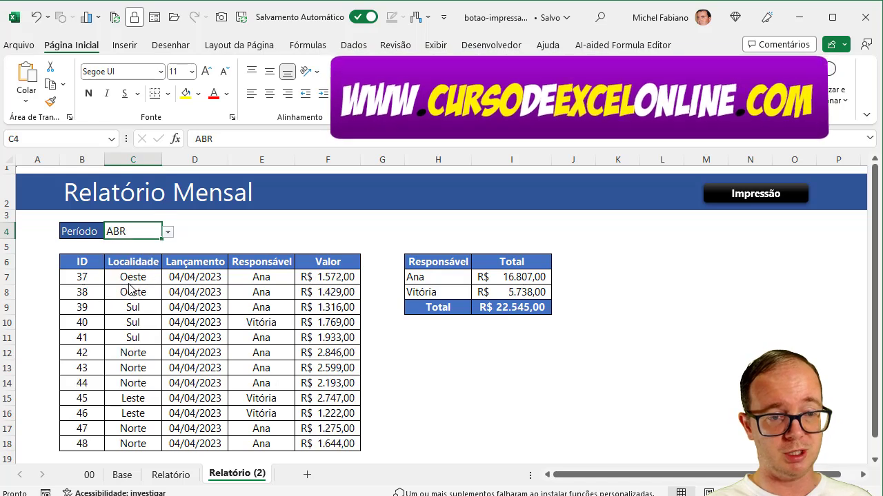